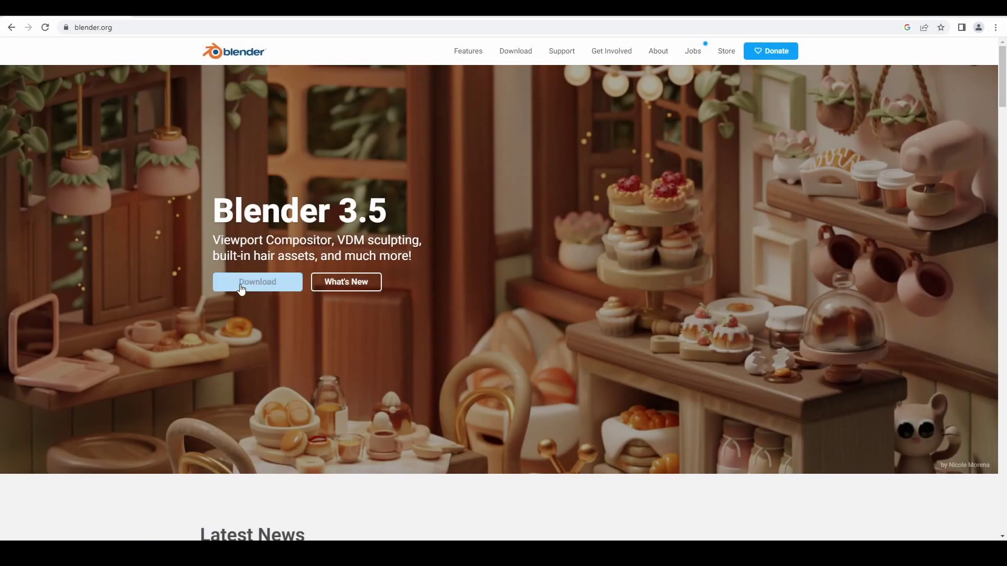
Step: Download the Blender 3.5 installer for Windows from the Blender website
left_click(241, 285)
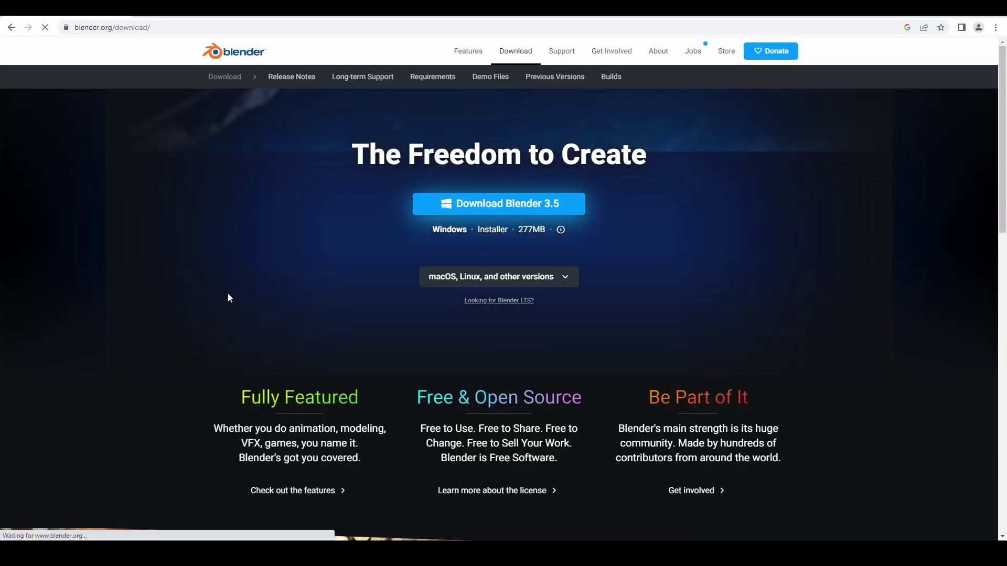
left_click(442, 209)
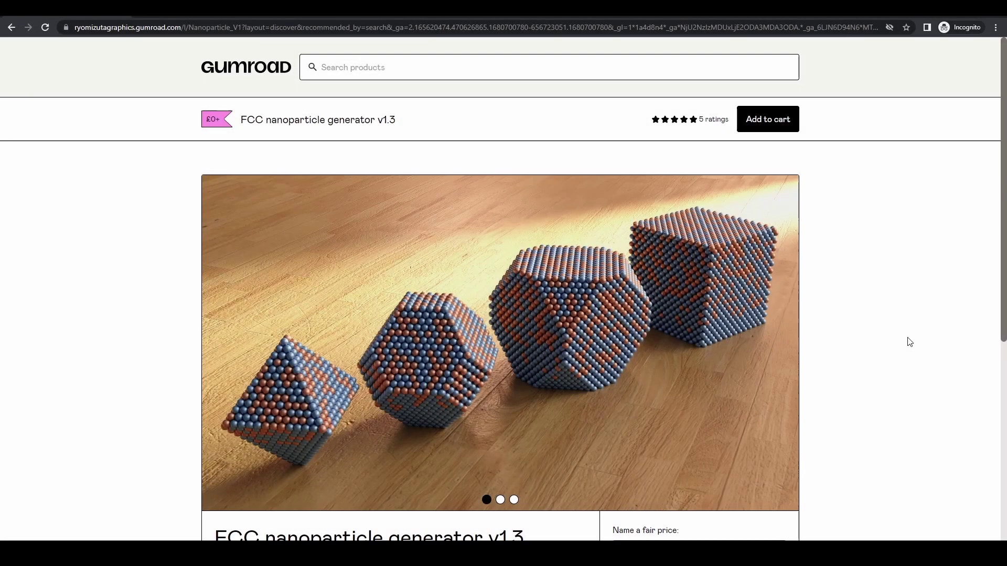
Step: Look through the FCC nanoparticle generator v1.3 product page on Gumroad, including its overview and pricing
scroll(910, 342, "down", 2)
scroll(910, 342, "down", 3)
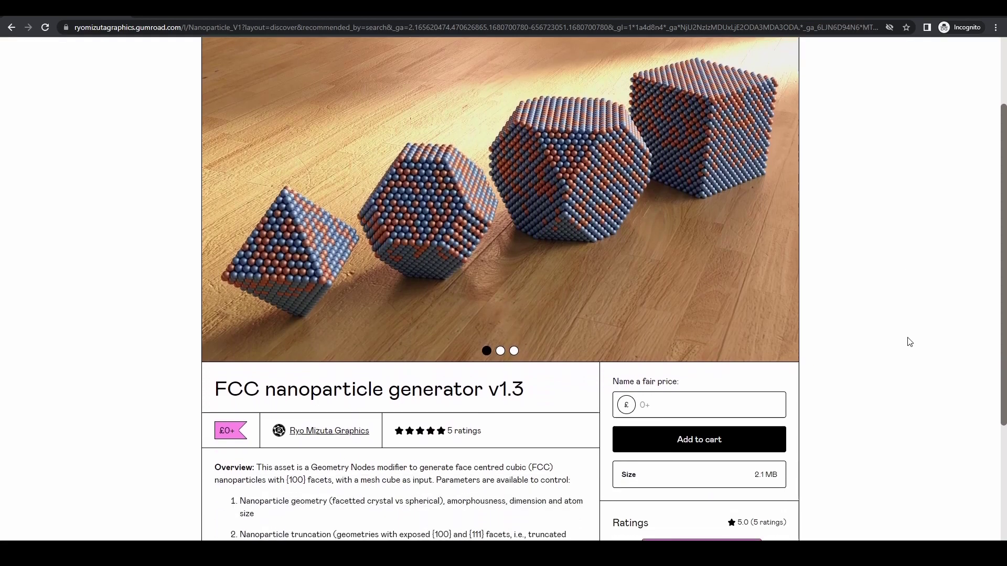
scroll(910, 342, "down", 1)
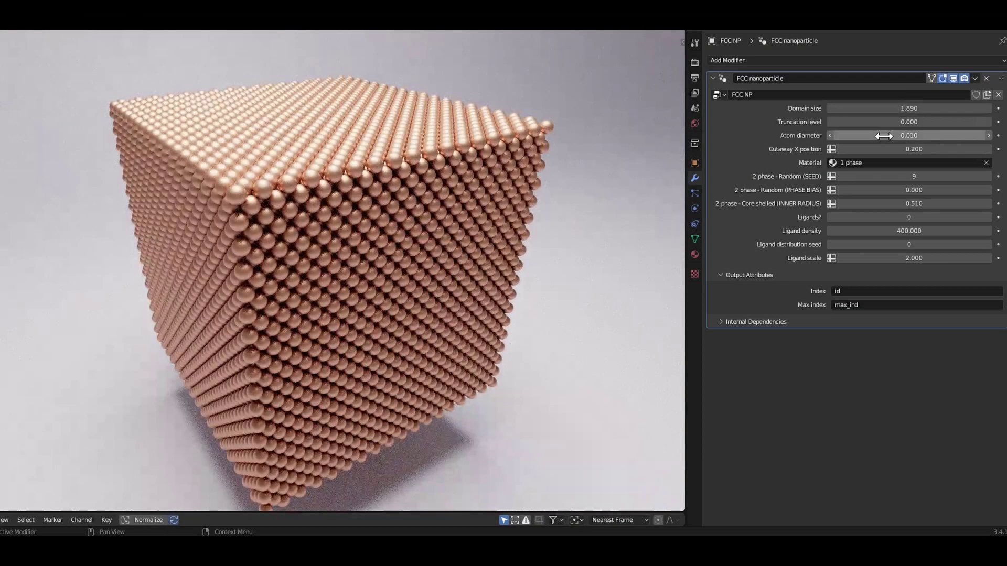
Step: Set the FCC nanoparticle's truncation level to 0.540 and its atom diameter to 0.01
left_click(887, 122)
mouse_move(887, 122)
left_mouse_down()
mouse_move(970, 121)
mouse_move(887, 122)
left_mouse_up()
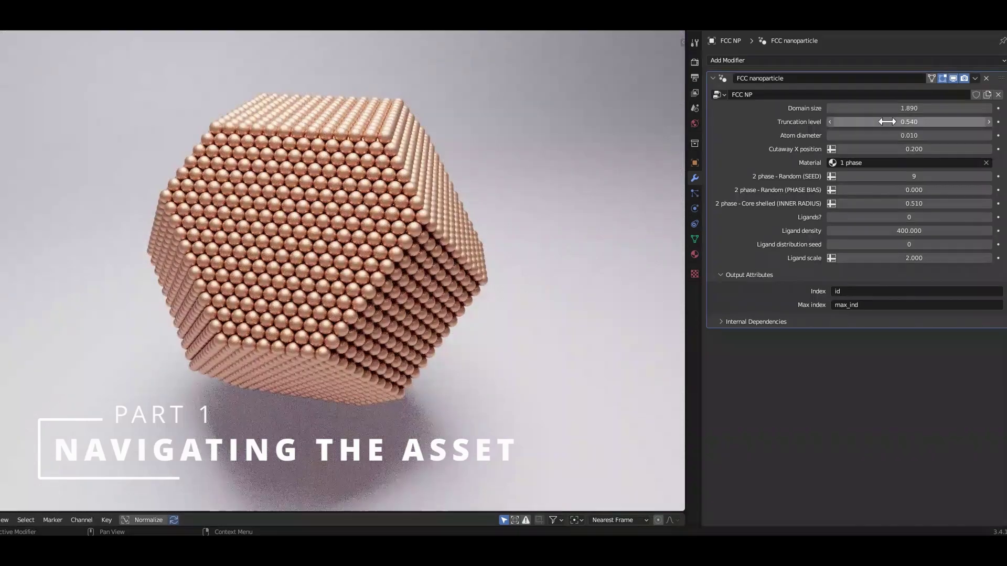
left_click(885, 135)
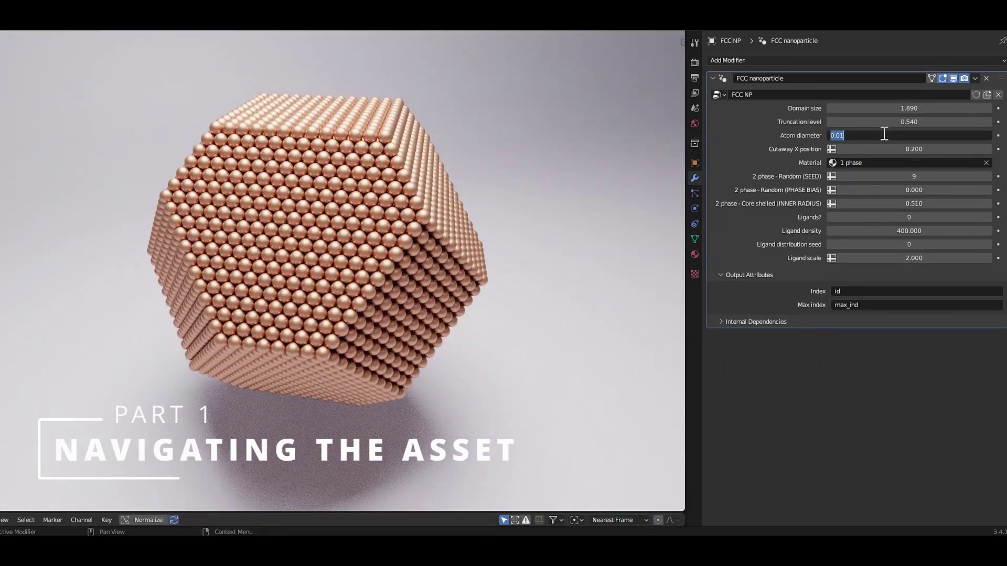
type("0.01")
key("Return")
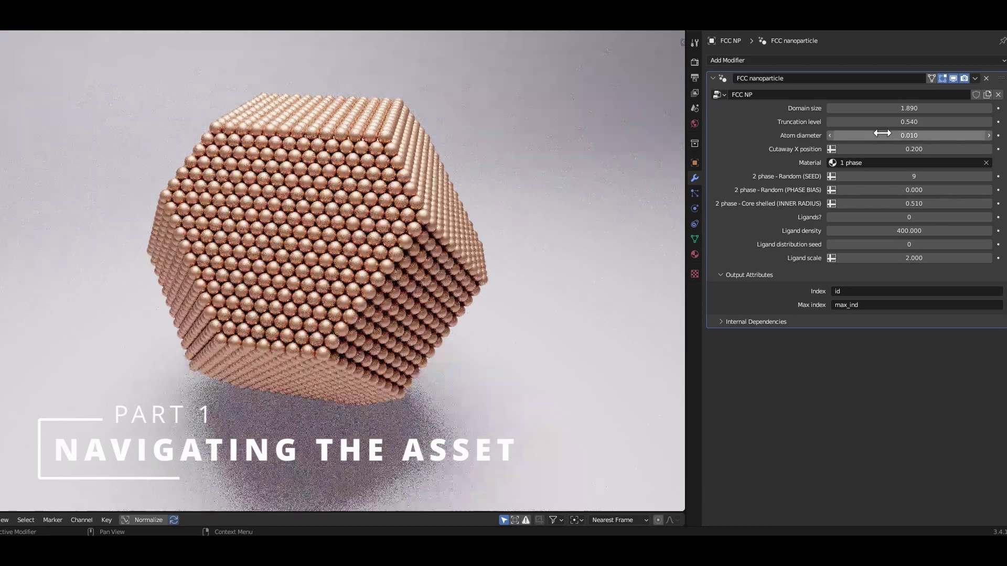
Step: Set the nanoparticle's atom diameter to 0.02
left_click(884, 134)
type("0")
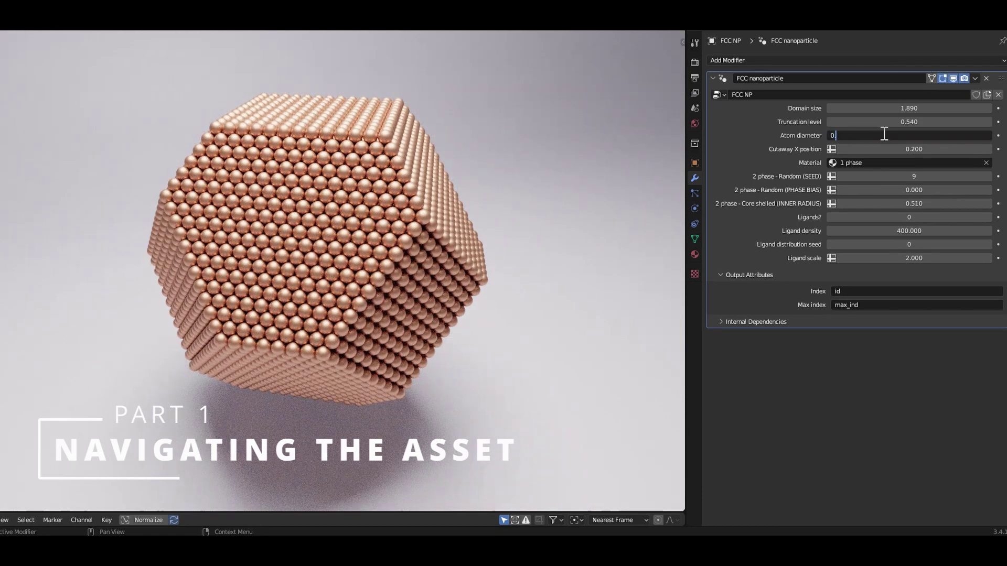
type(".02")
key("Return")
Step: Set the nanoparticle's atom diameter back to 0.01 and adjust the cutaway X position
left_click(884, 134)
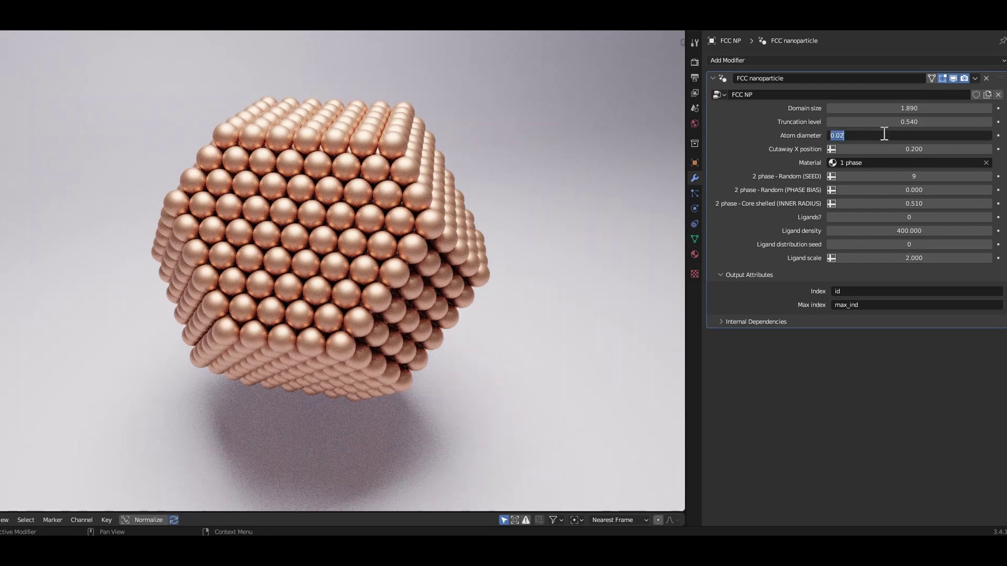
type("0.01")
key("Return")
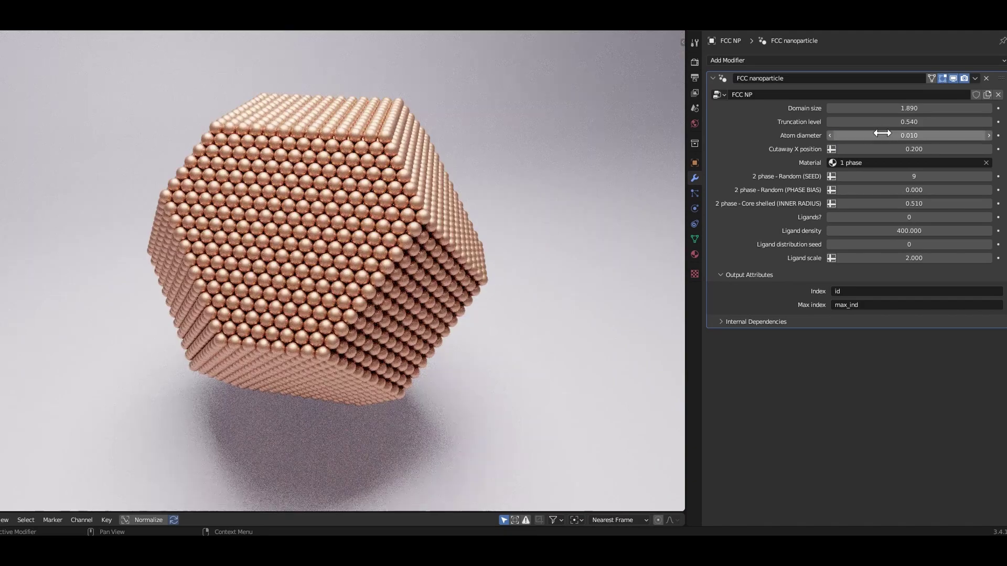
left_click_drag(899, 146, 866, 148)
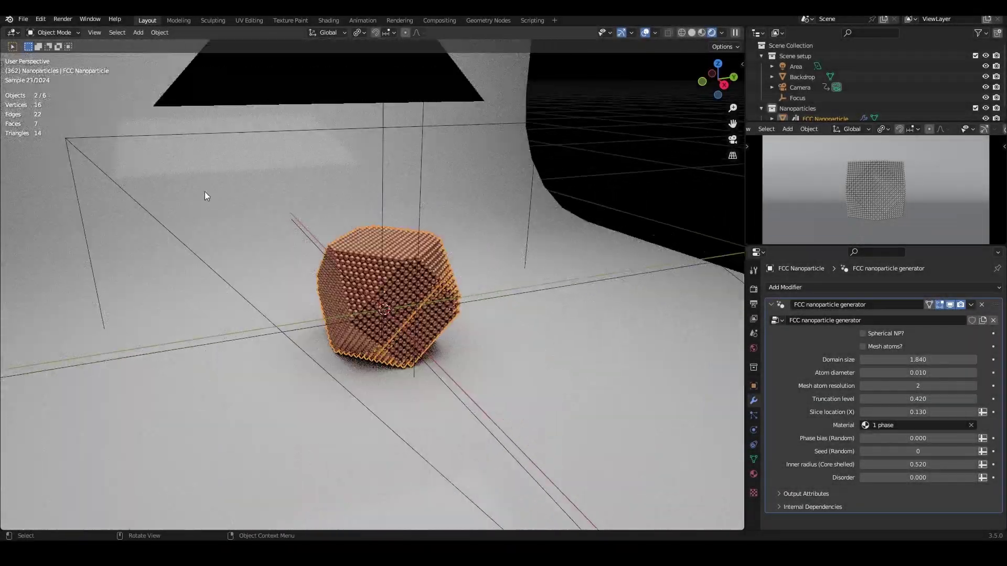
Step: Select the backdrop and examine the whole scene setup around the nanoparticle
left_click(322, 310)
scroll(368, 338, "down", 3)
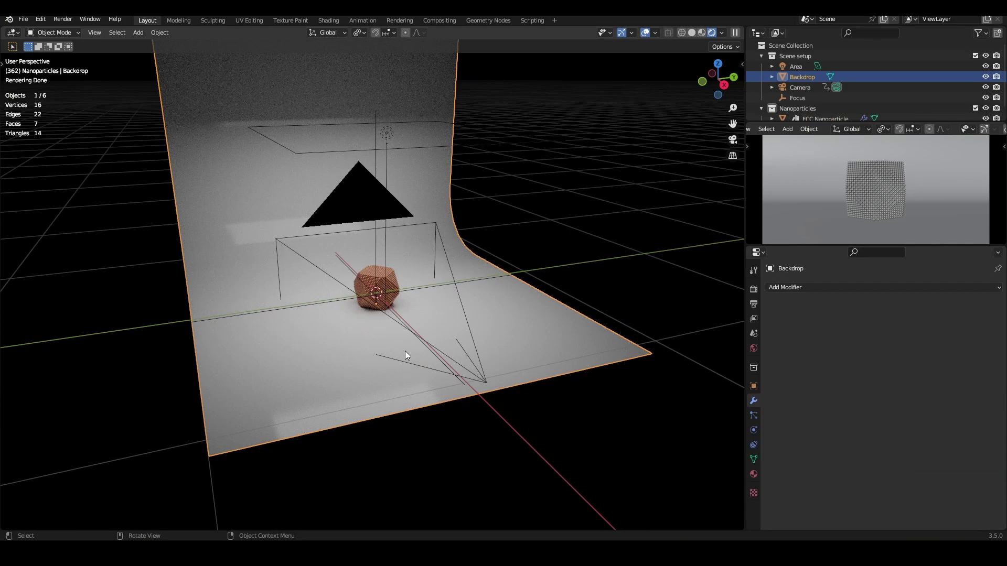
scroll(388, 170, "up", 1)
scroll(372, 165, "down", 3)
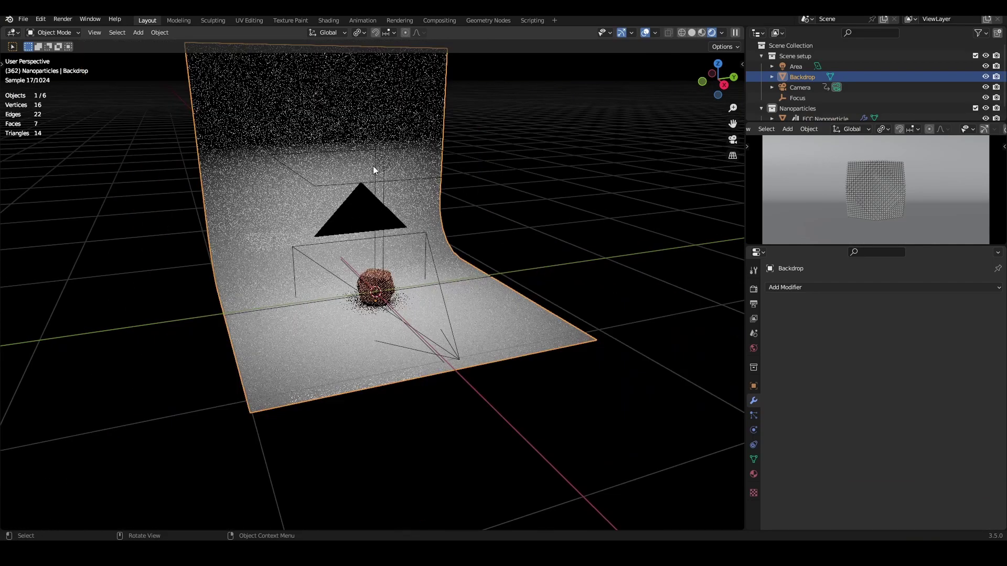
Step: Select the scene's camera and view the nanoparticle through it
left_click(388, 167)
left_click(381, 317)
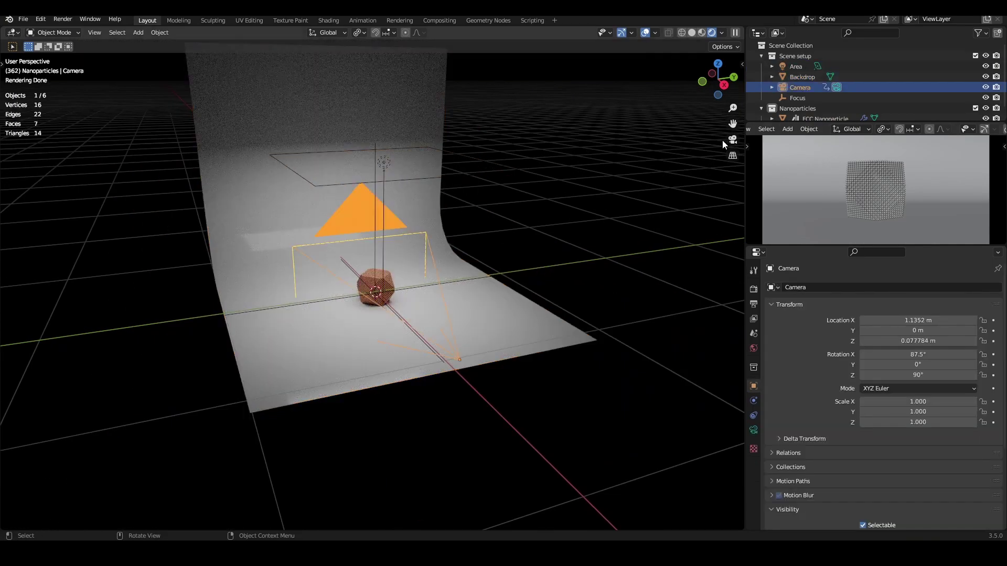
left_click(733, 140)
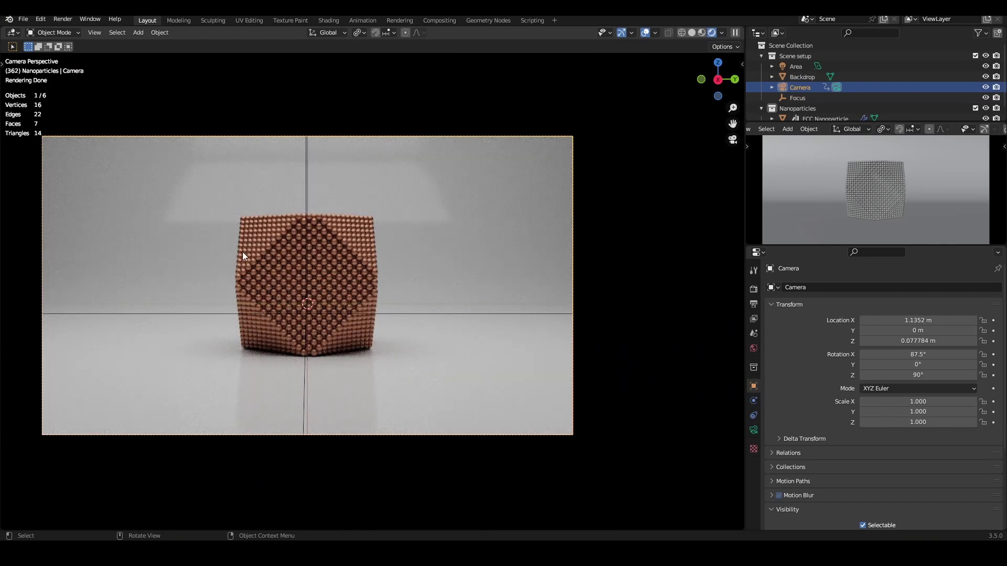
Step: Show the scene's render settings to check the render engine, and leave the camera view
left_click(754, 289)
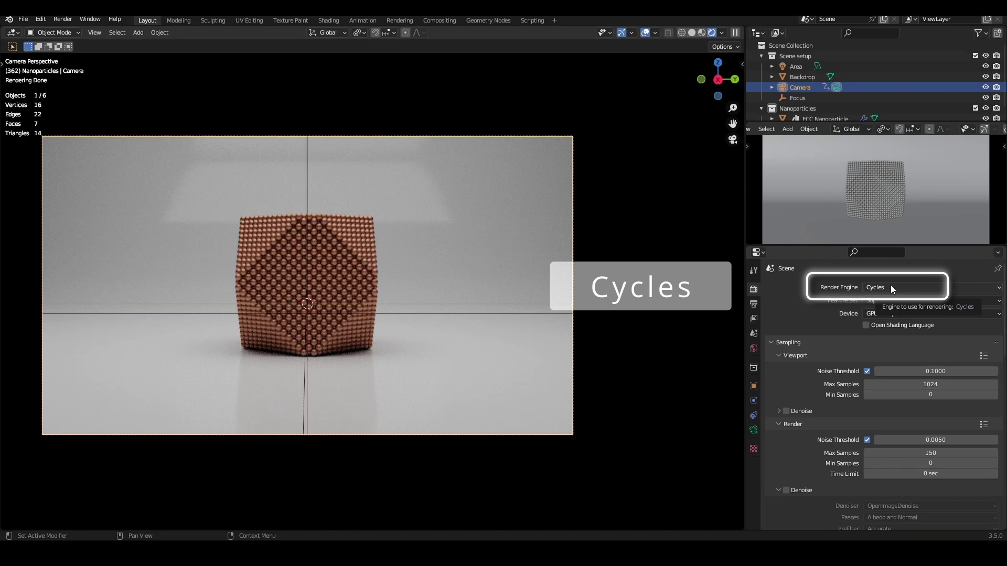
key("KP_0")
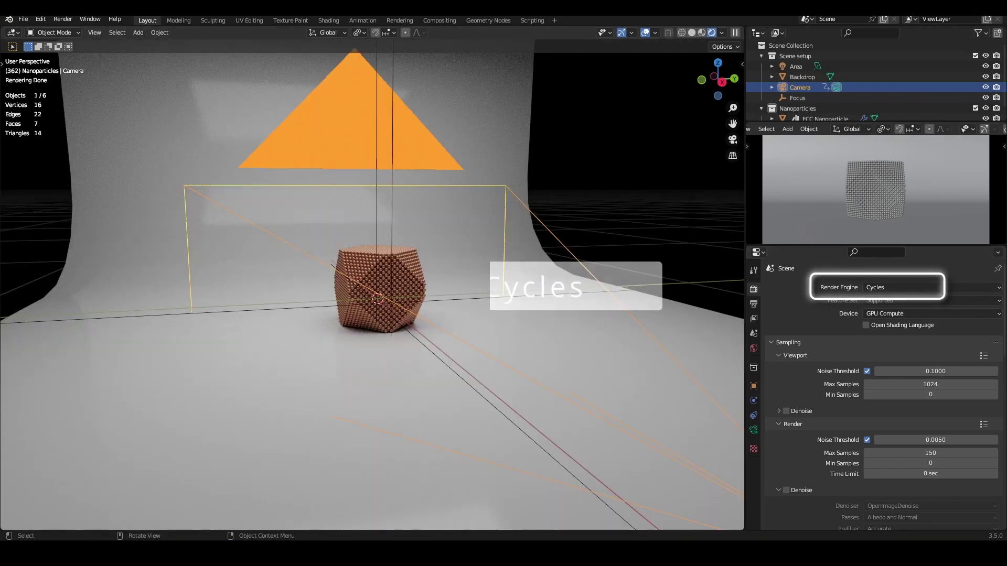
Step: Show the FCC nanoparticle's generator modifier settings and set the domain size to 1.980
left_click(361, 257)
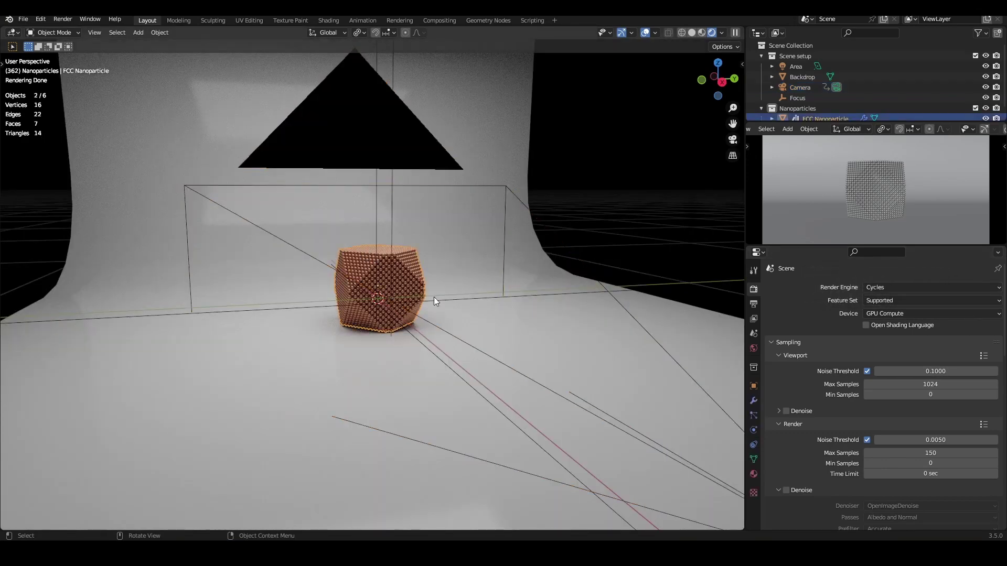
left_click(754, 401)
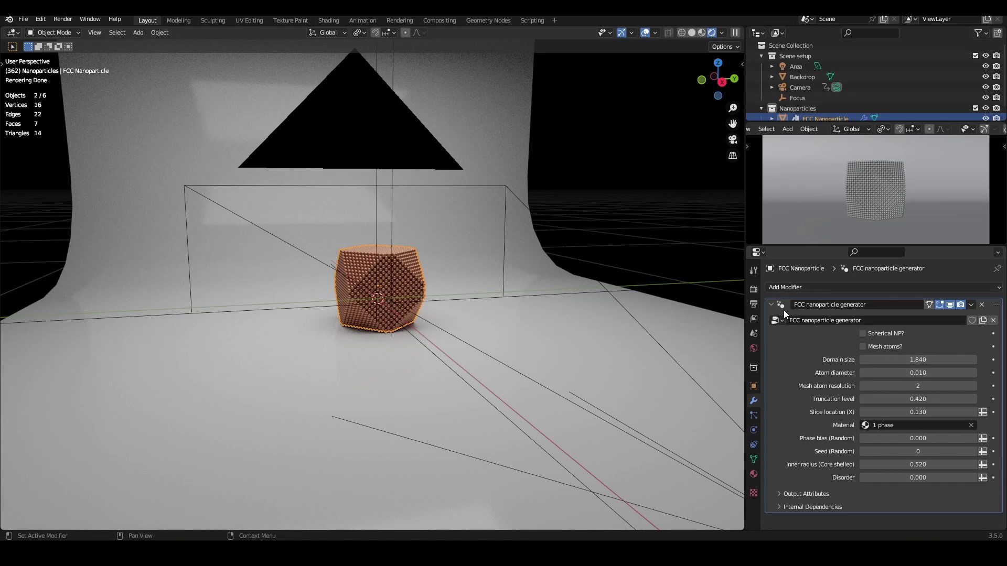
key("KP_Decimal")
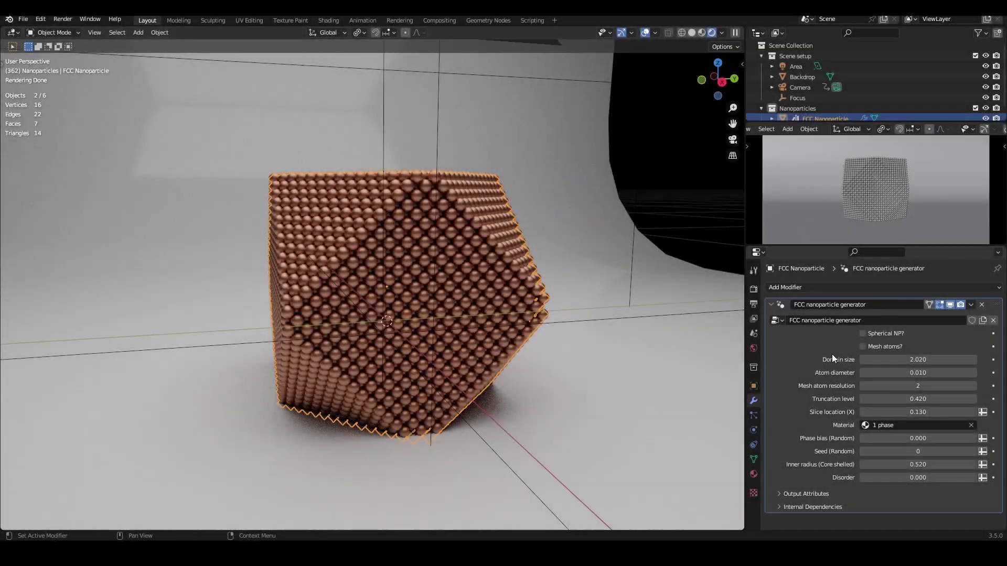
left_click_drag(918, 359, 949, 359)
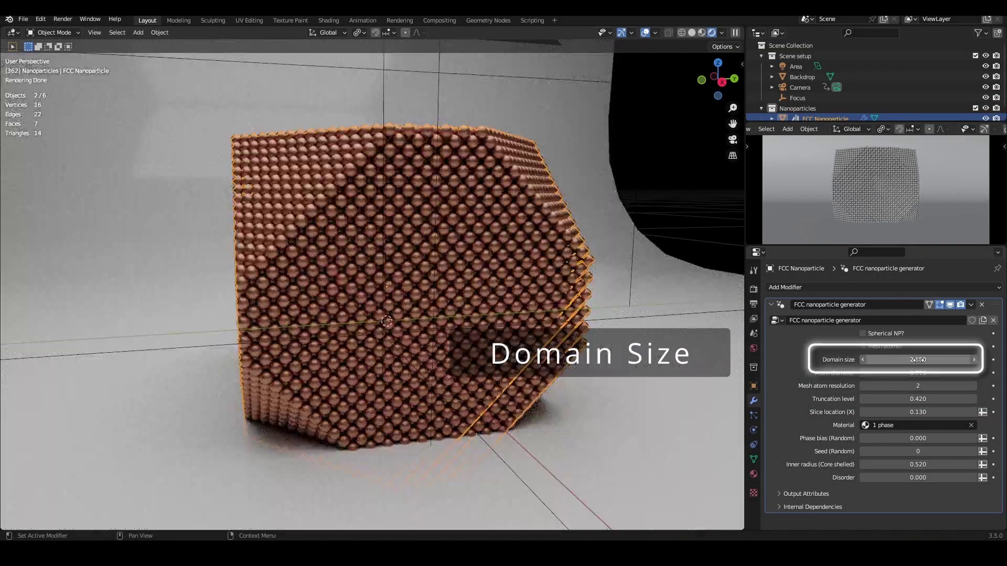
left_click_drag(918, 359, 942, 372)
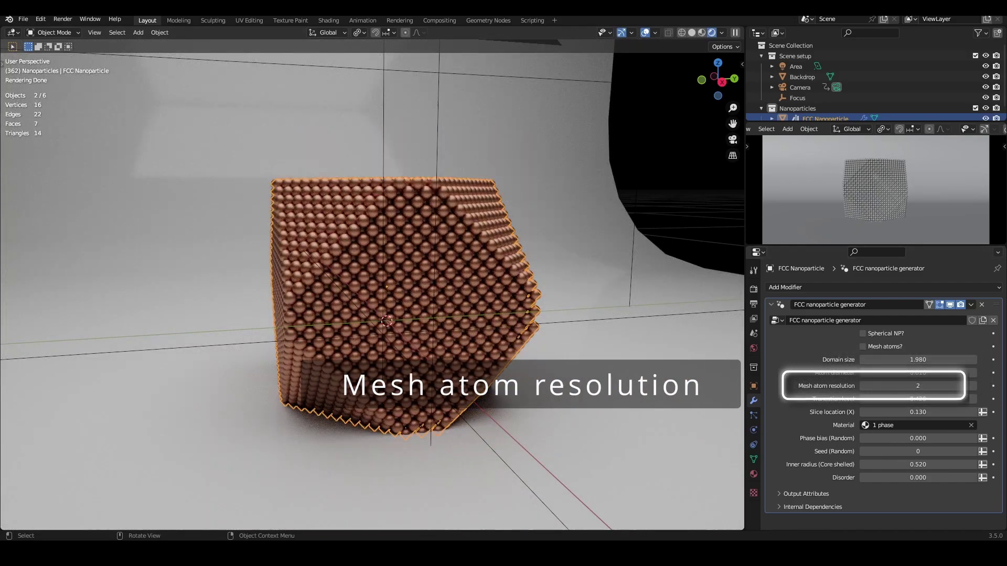
Step: Examine the nanoparticle's point cloud atoms up close from several angles, with mesh atoms disabled
left_click(863, 346)
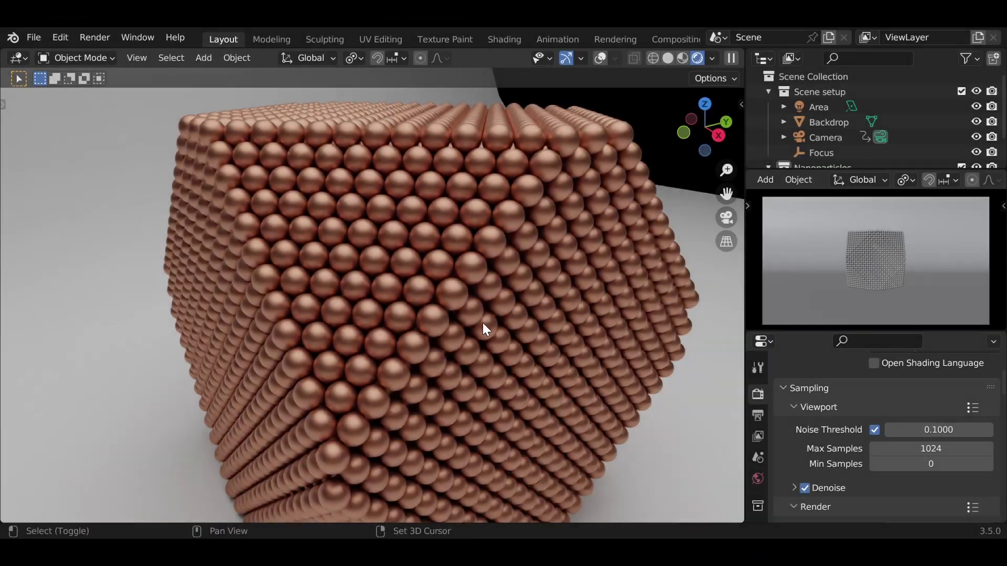
scroll(477, 312, "up", 10)
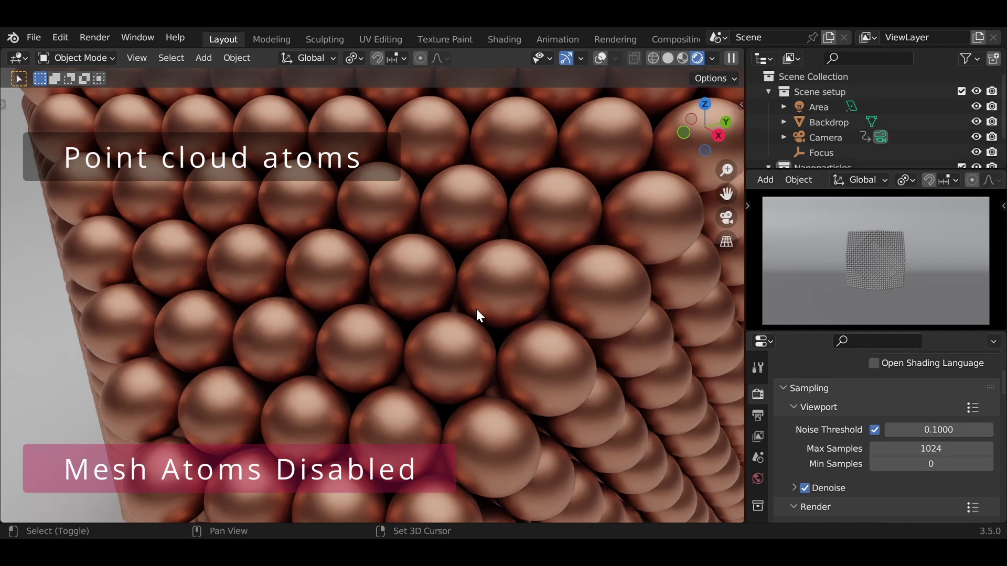
middle_click_drag(476, 310, 518, 405, "shift")
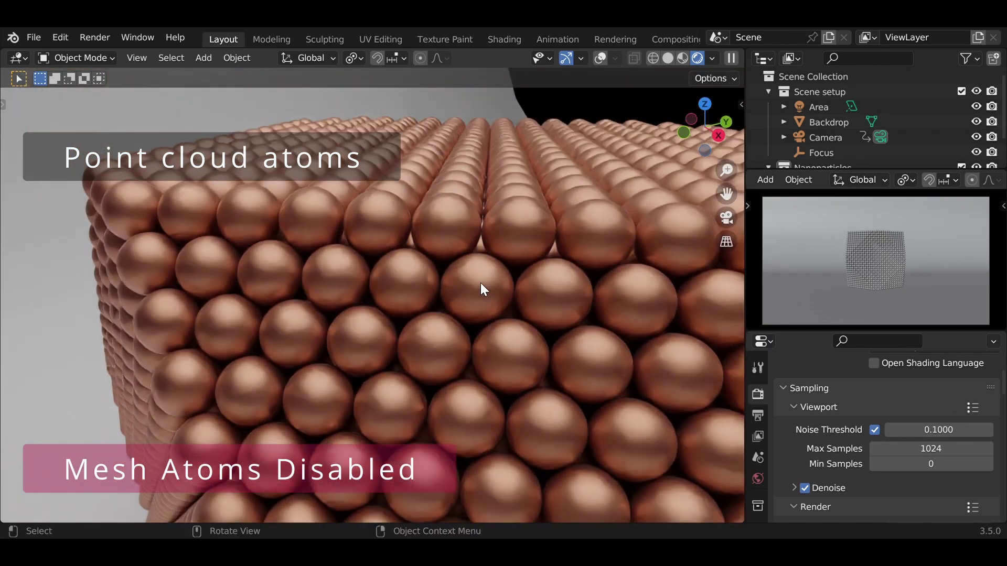
scroll(479, 281, "up", 3)
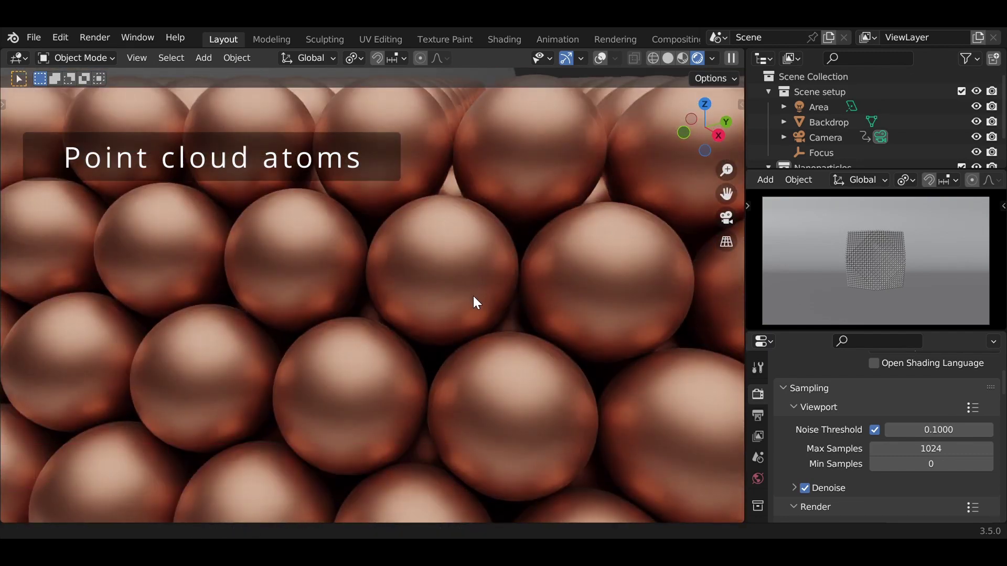
middle_click_drag(473, 296, 467, 308)
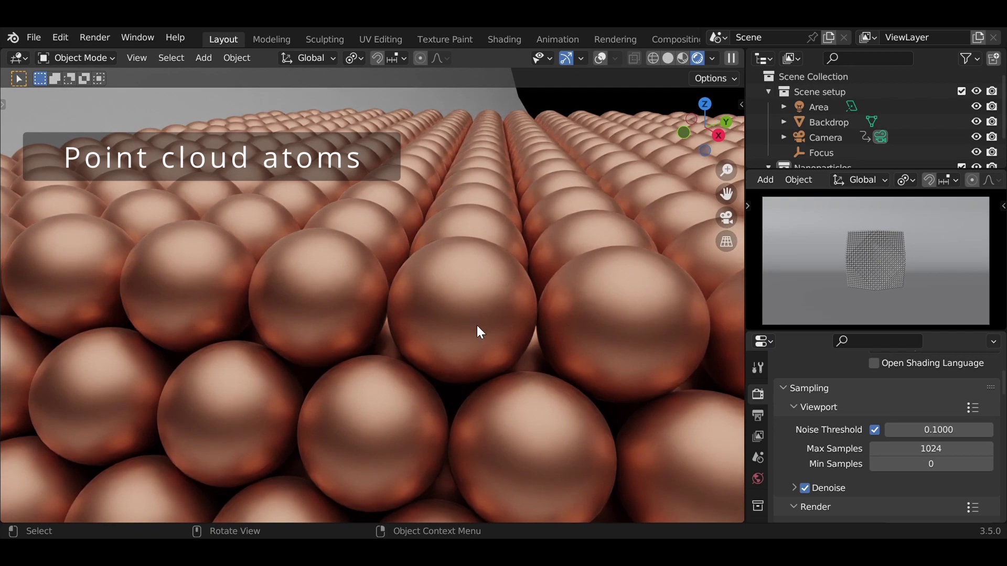
scroll(477, 325, "down", 5)
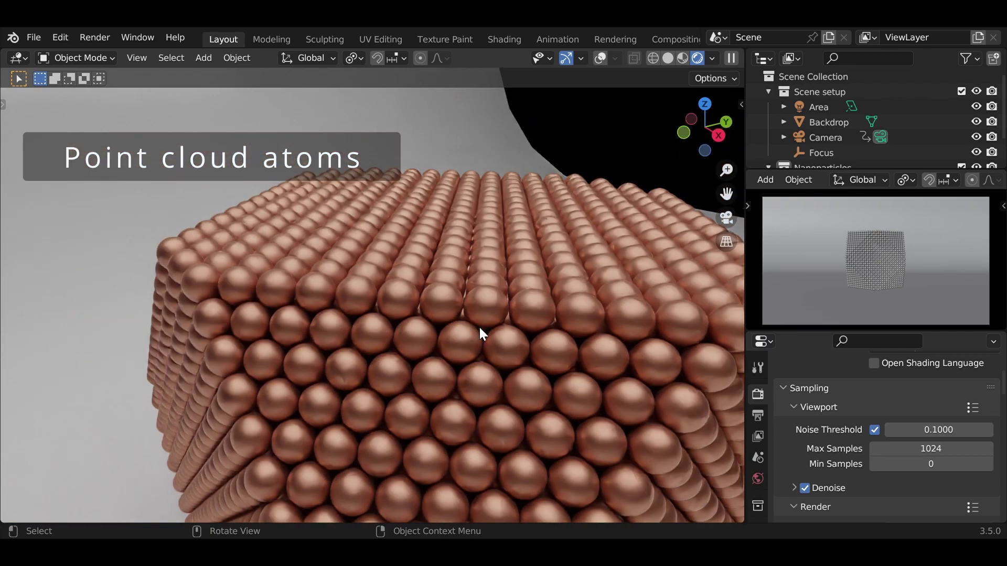
middle_click_drag(480, 325, 461, 304)
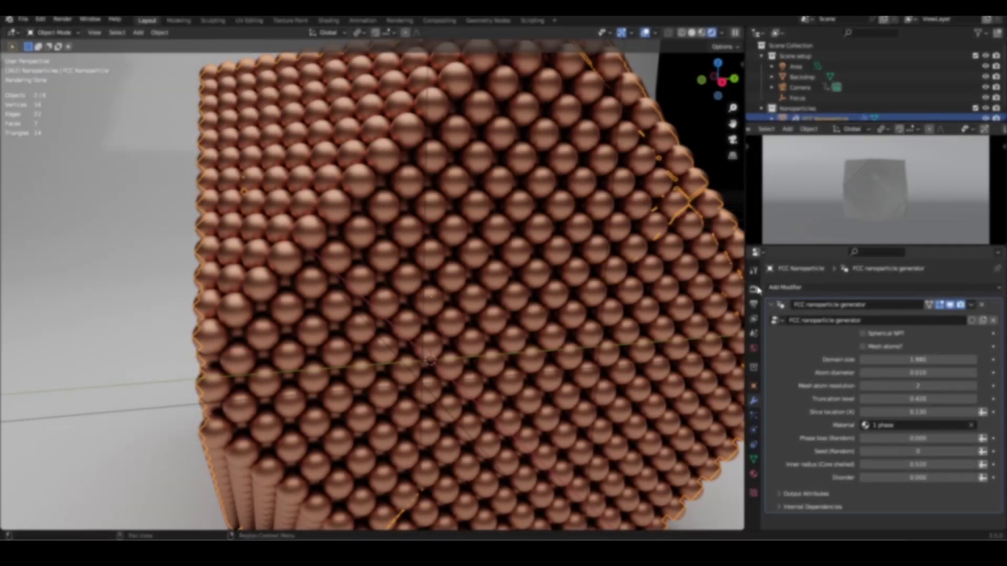
Step: Switch the render engine to Eevee to compare the point cloud atoms, and return it to Cycles
left_click(754, 289)
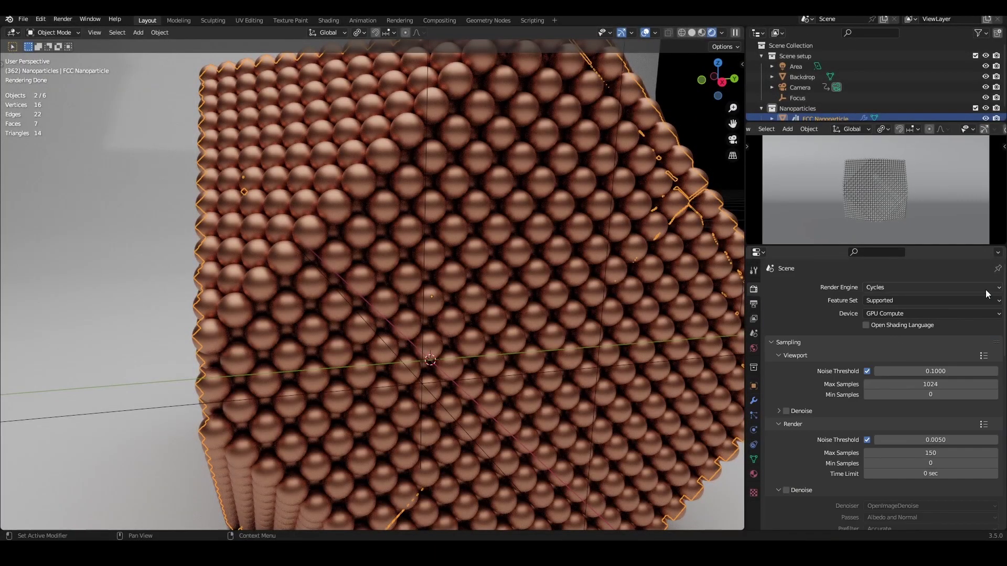
left_click(946, 286)
left_click(926, 296)
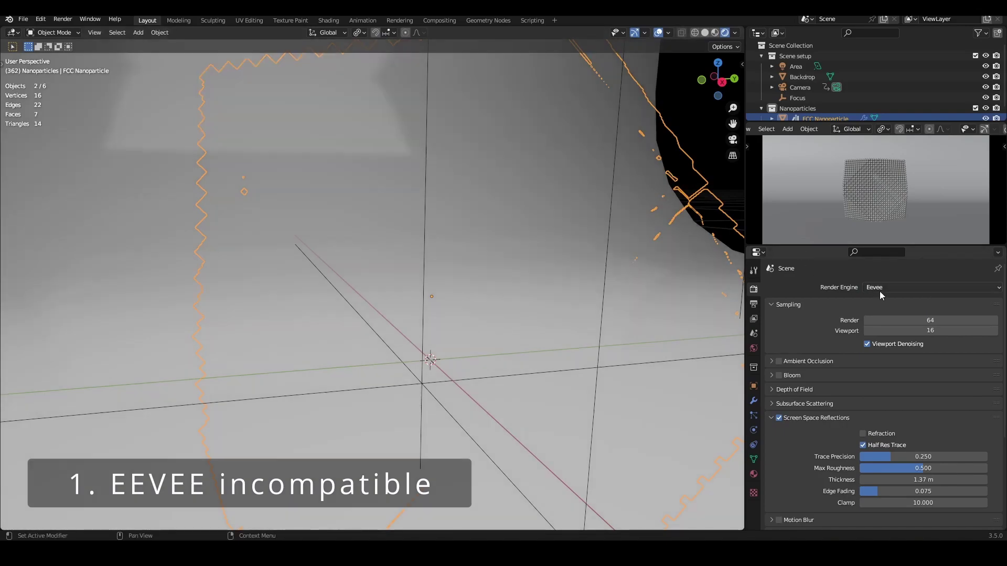
left_click(880, 287)
left_click(887, 313)
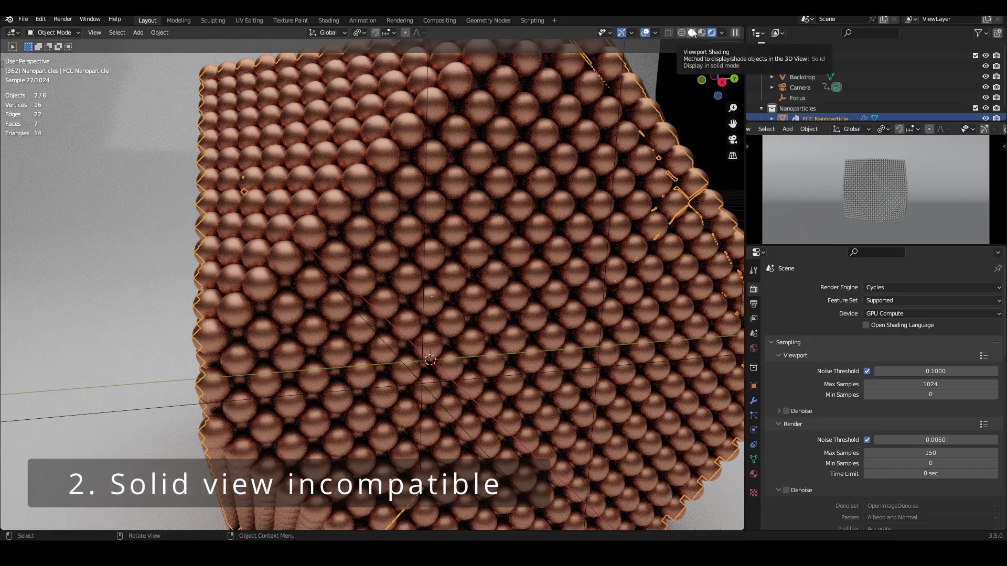
Step: Switch the viewport to solid shading and enable mesh atoms in the nanoparticle generator modifier
left_click(692, 30)
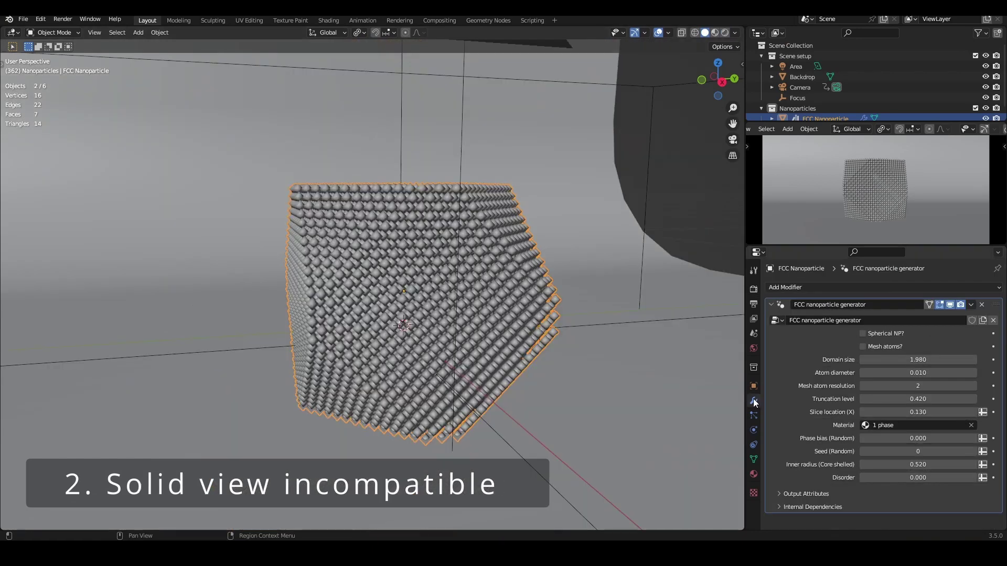
left_click(862, 347)
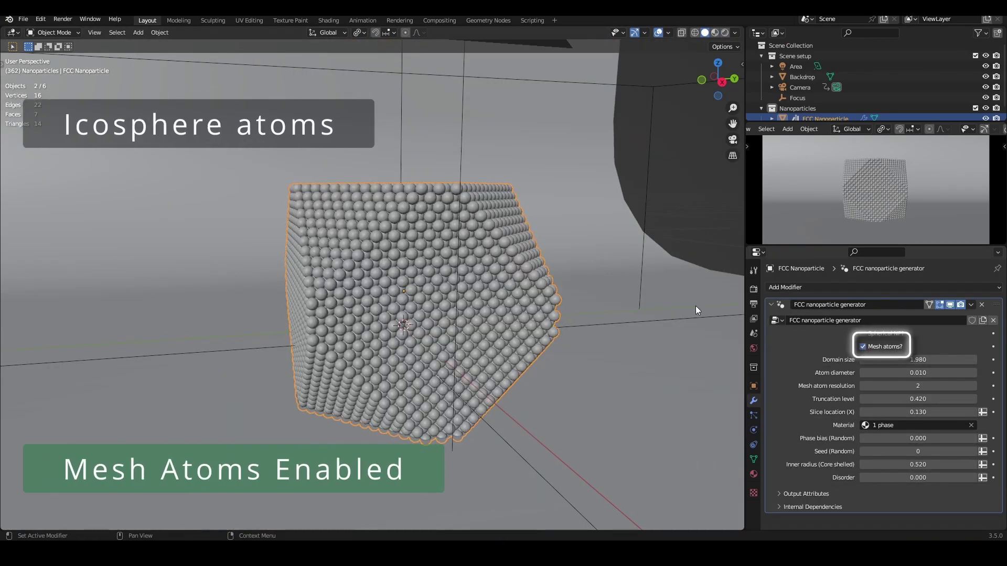
scroll(468, 245, "up", 4)
scroll(470, 249, "up", 2)
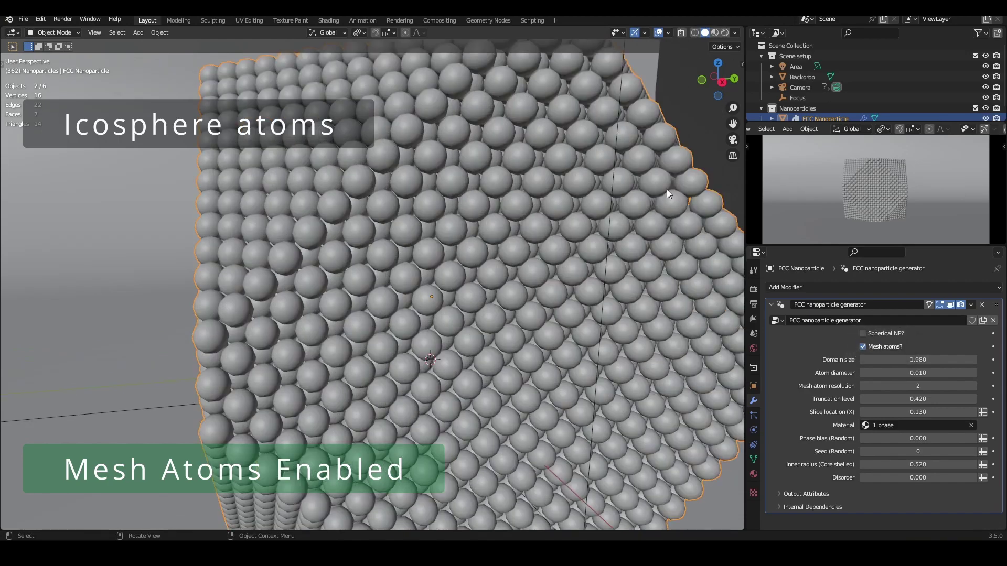
Step: Preview the icosphere mesh atoms in rendered shading from another angle, and return the viewport to solid shading
left_click(726, 33)
scroll(568, 202, "down", 3)
middle_click_drag(518, 208, 504, 241)
scroll(511, 274, "up", 4)
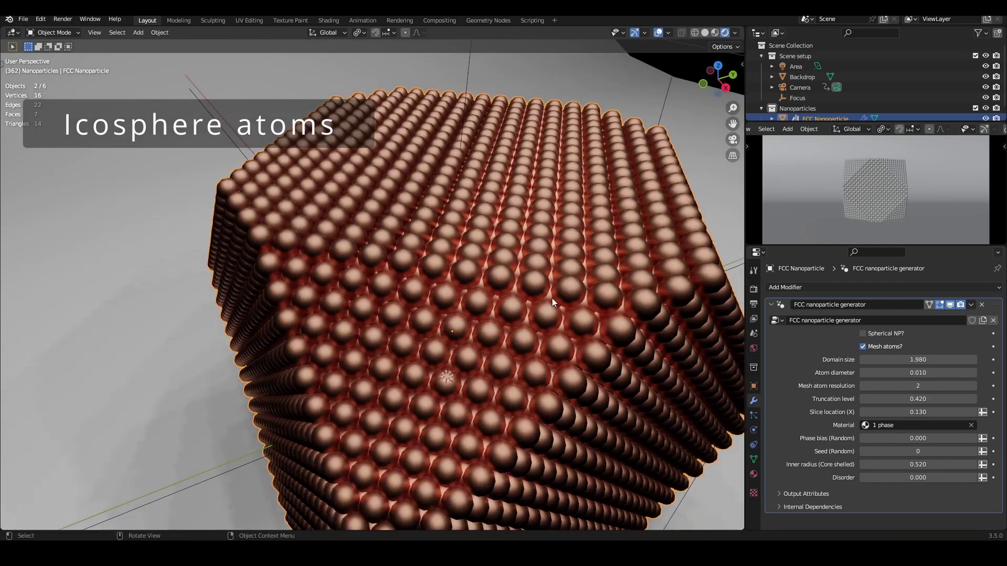
left_click(705, 33)
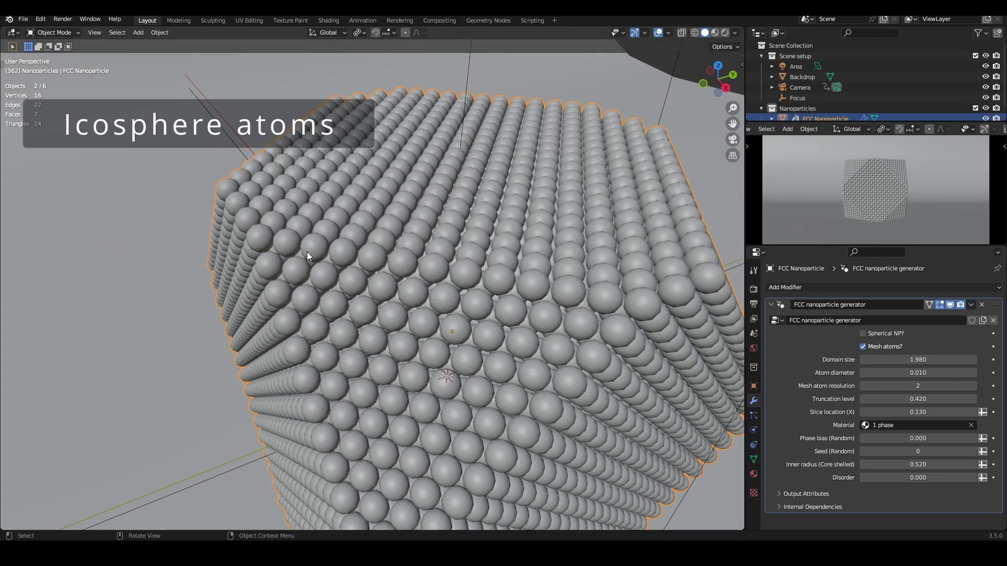
Step: Set the mesh atom resolution to 3, and show the Atom diameter input's settings in the node group
scroll(315, 262, "up", 2)
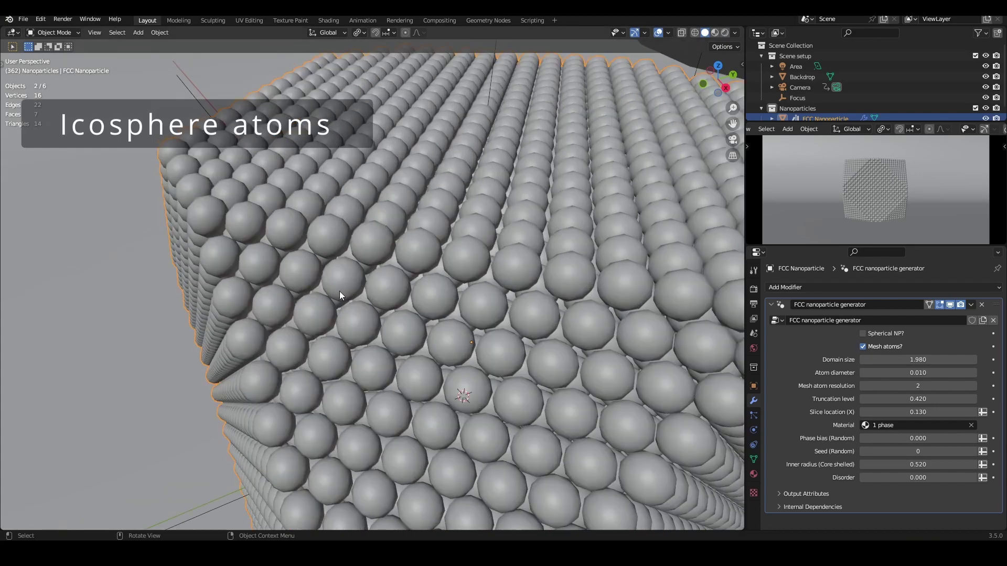
left_click(973, 386)
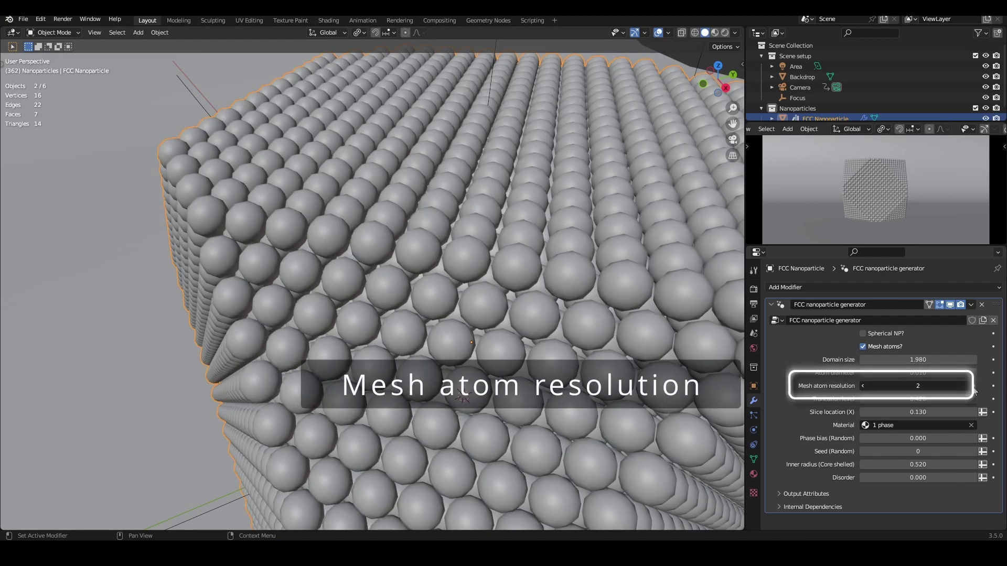
left_click(863, 386)
left_click(974, 386)
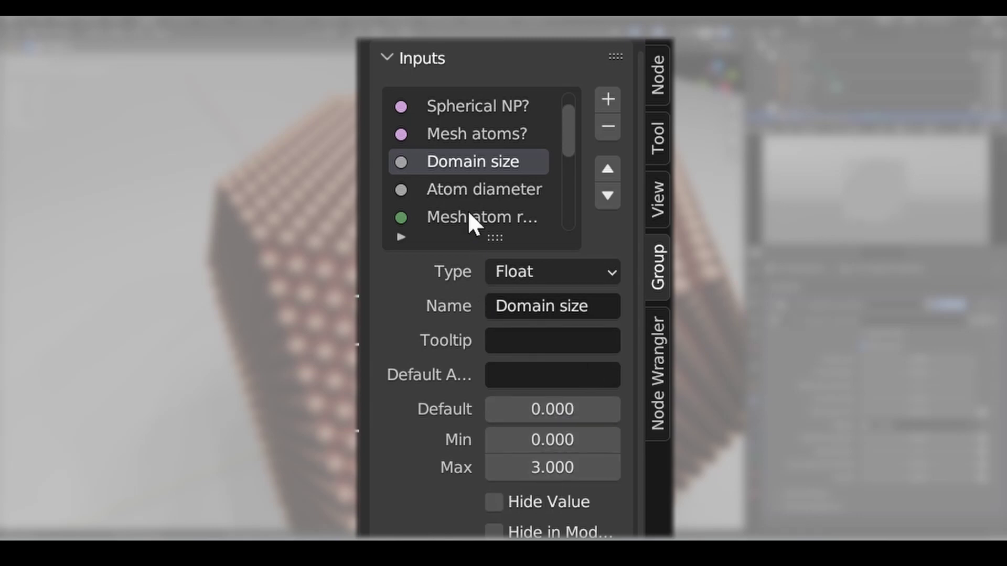
left_click(462, 189)
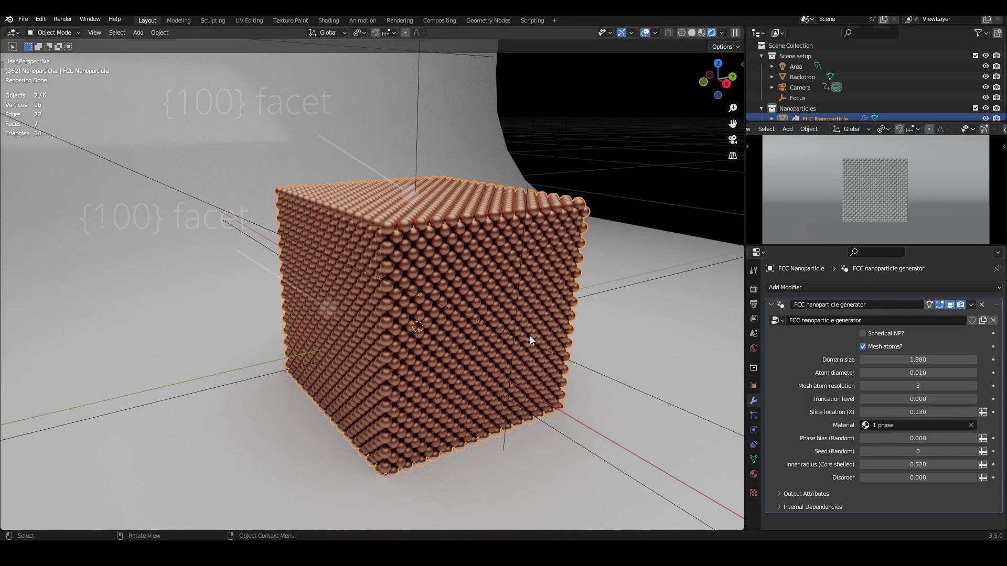
Step: Set the nanoparticle's truncation level to 0.560 and its slice location (X) to 0, and view the cut face
middle_click_drag(530, 336, 451, 337)
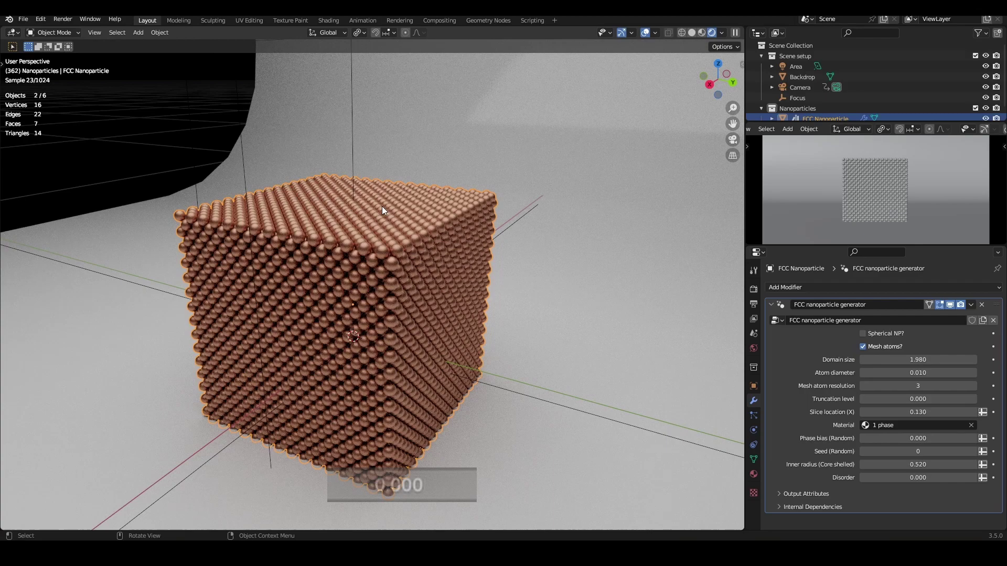
left_click_drag(892, 400, 913, 400)
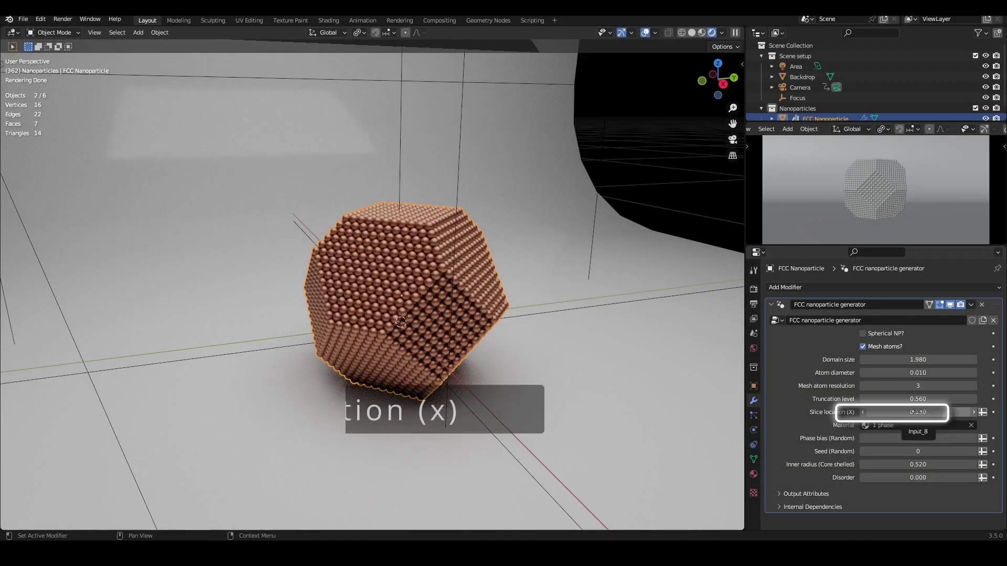
left_click(916, 411)
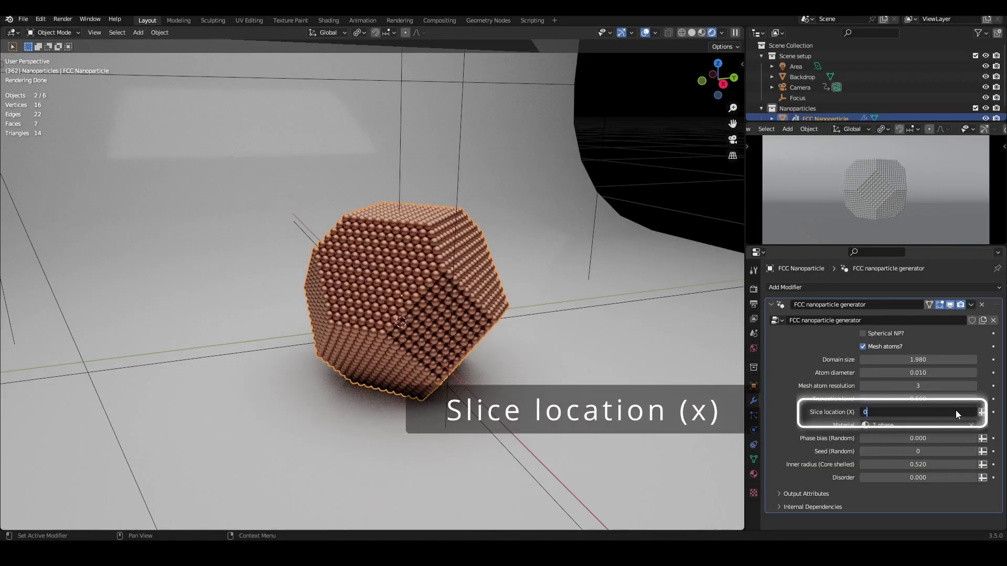
type("0")
key("Return")
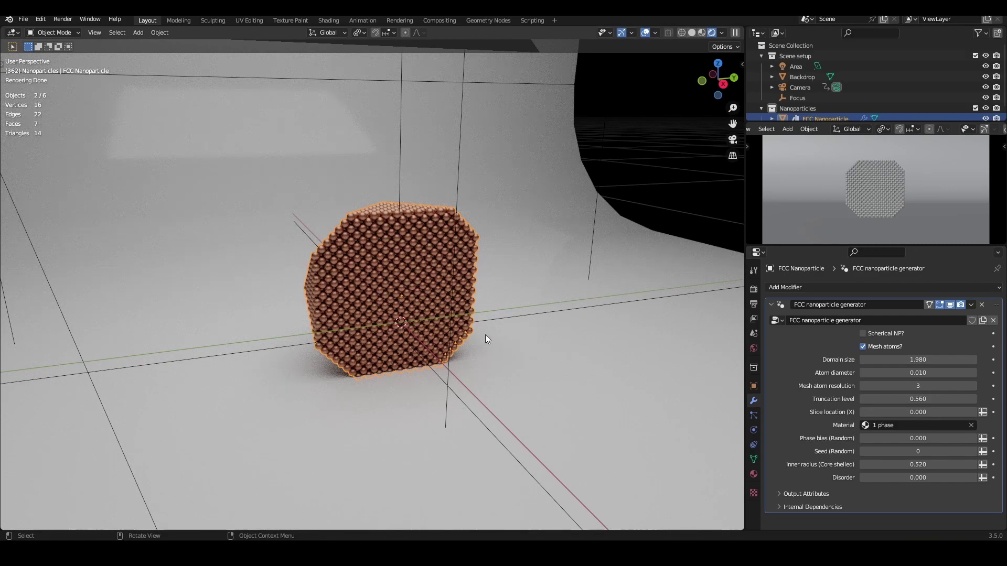
middle_click_drag(486, 336, 470, 320)
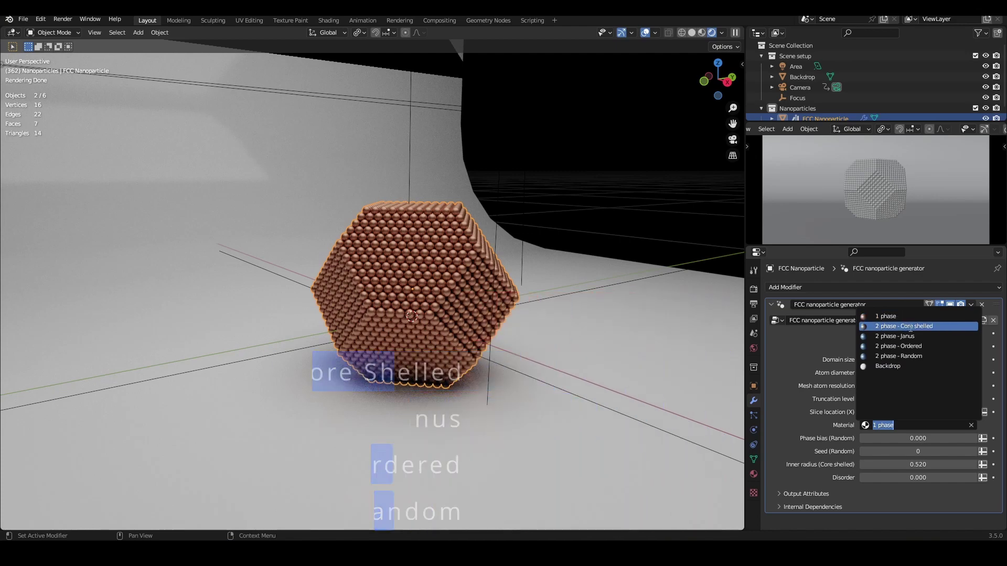
Step: Assign the 2 phase - Core shelled material and set the slice location (X) to 0
left_click(918, 326)
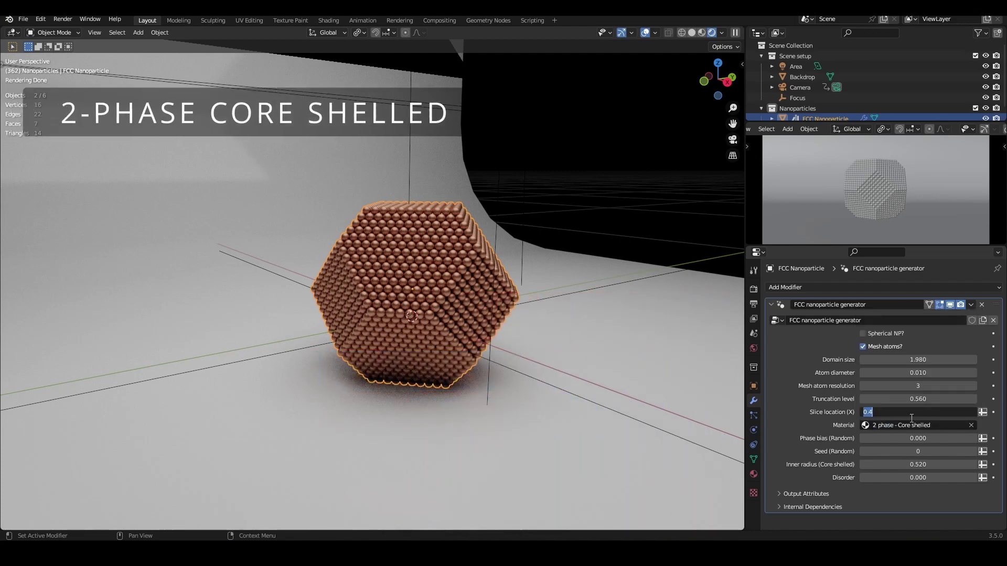
left_click(912, 413)
key("Return")
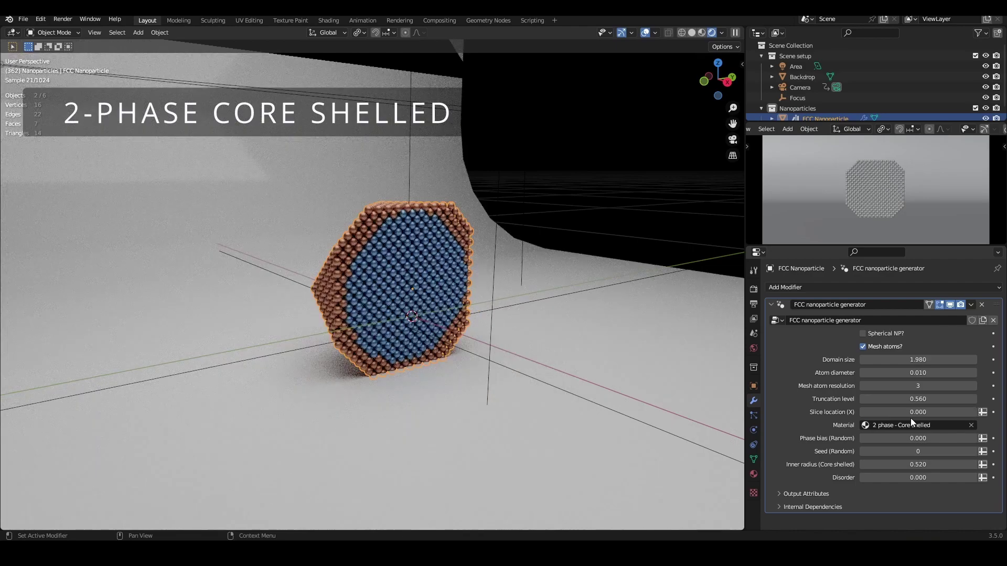
Step: Adjust the core-shelled nanoparticle's inner radius to 0.370
left_click(918, 465)
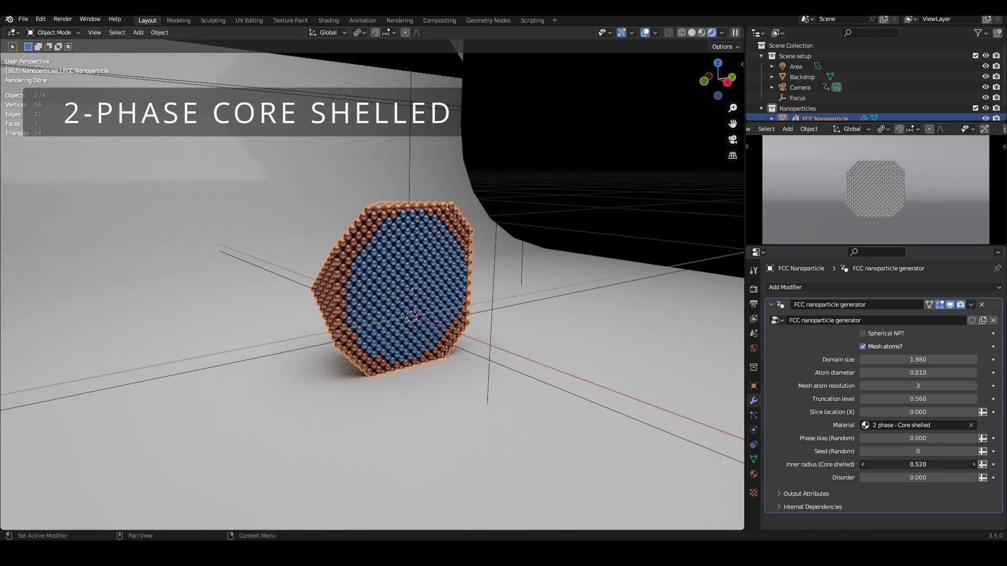
type("0.39")
key("Return")
mouse_move(918, 464)
left_mouse_down()
mouse_move(949, 465)
mouse_move(923, 465)
left_mouse_up()
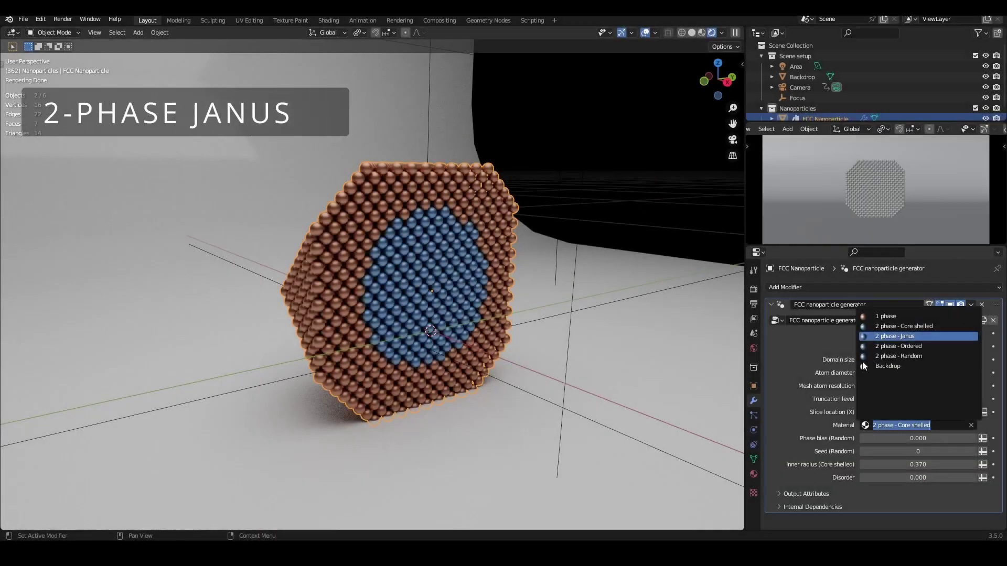
Step: Assign the 2 phase - Janus material to the nanoparticle and view its sliced face from another angle
left_click(891, 336)
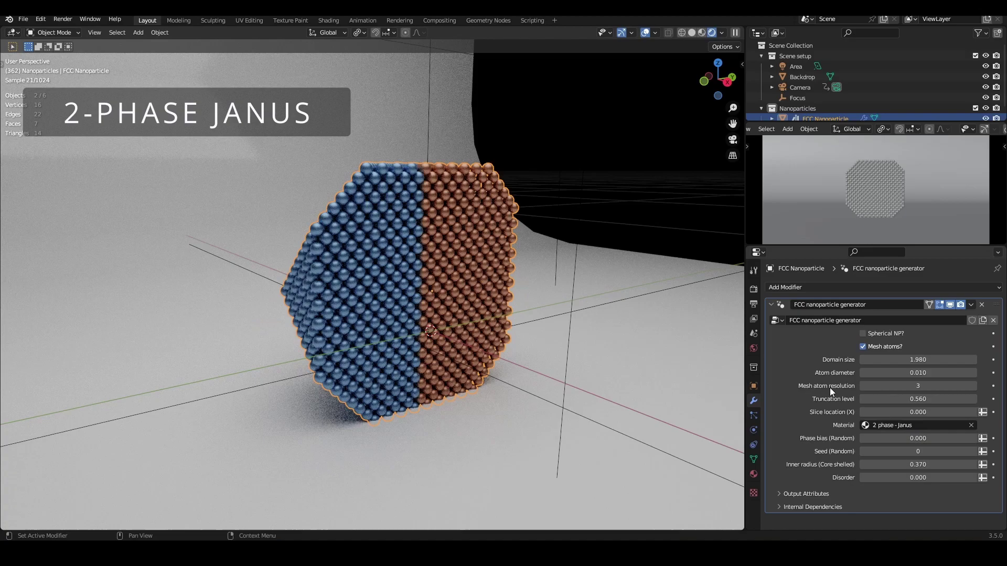
middle_click_drag(724, 372, 354, 186)
middle_click_drag(442, 398, 486, 367)
Step: Assign the 2 phase - Ordered material to the nanoparticle and view the sliced face from several angles
left_click(918, 425)
left_click(891, 347)
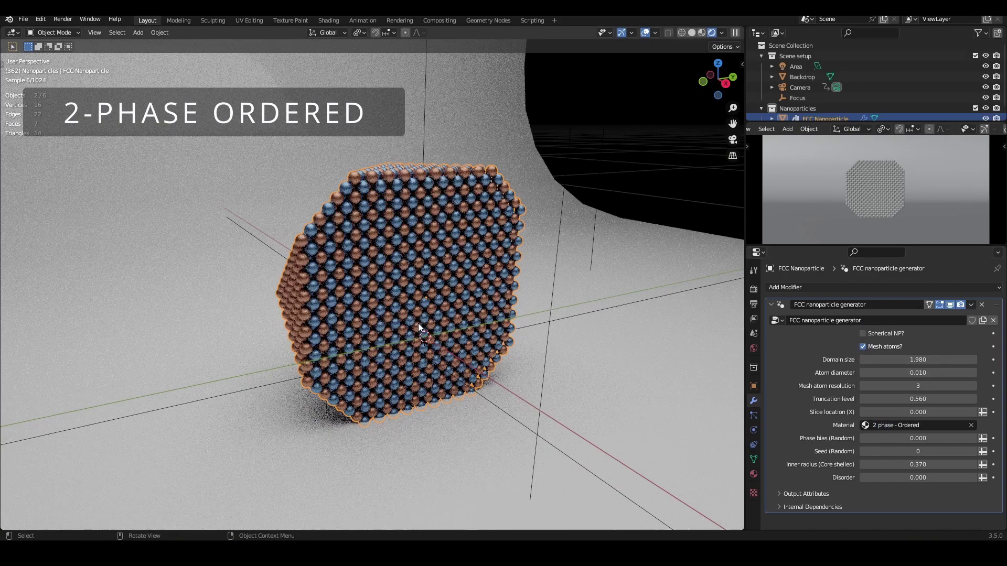
middle_click_drag(401, 335, 411, 345)
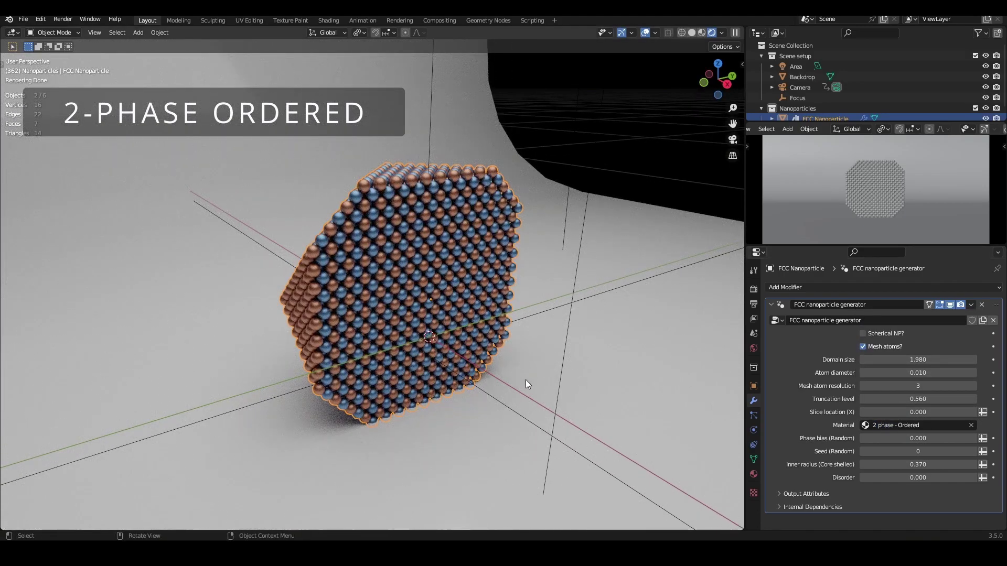
middle_click_drag(429, 319, 424, 312)
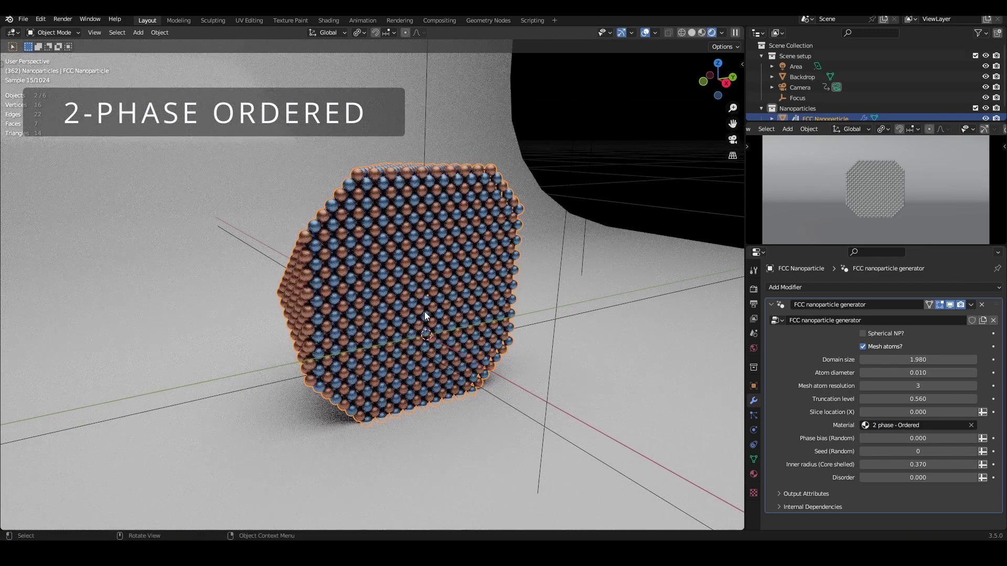
Step: Assign the 2 phase - Random material, try a phase bias of 1.000, and return the bias to 0.000
left_click(918, 425)
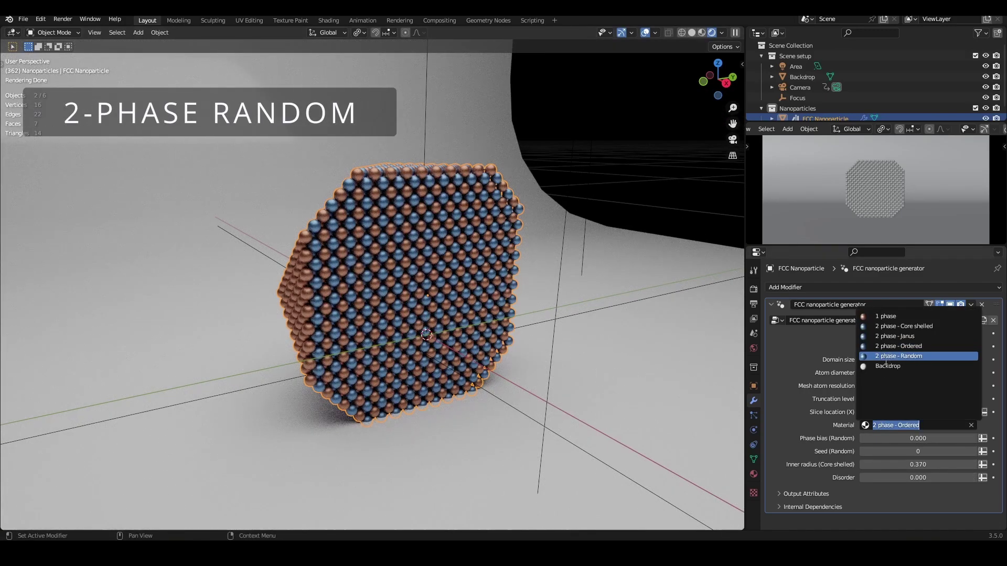
left_click(889, 357)
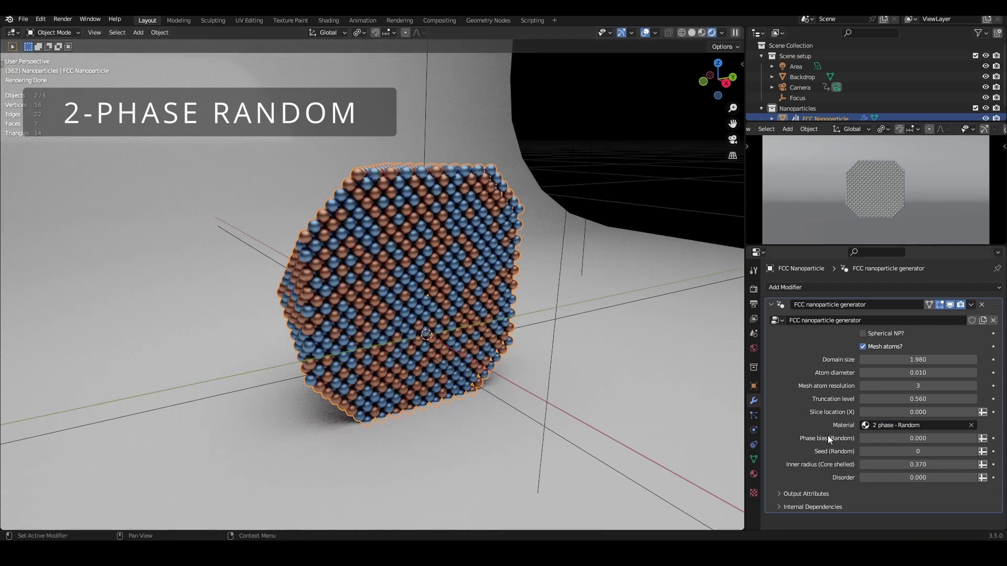
left_click_drag(902, 438, 971, 438)
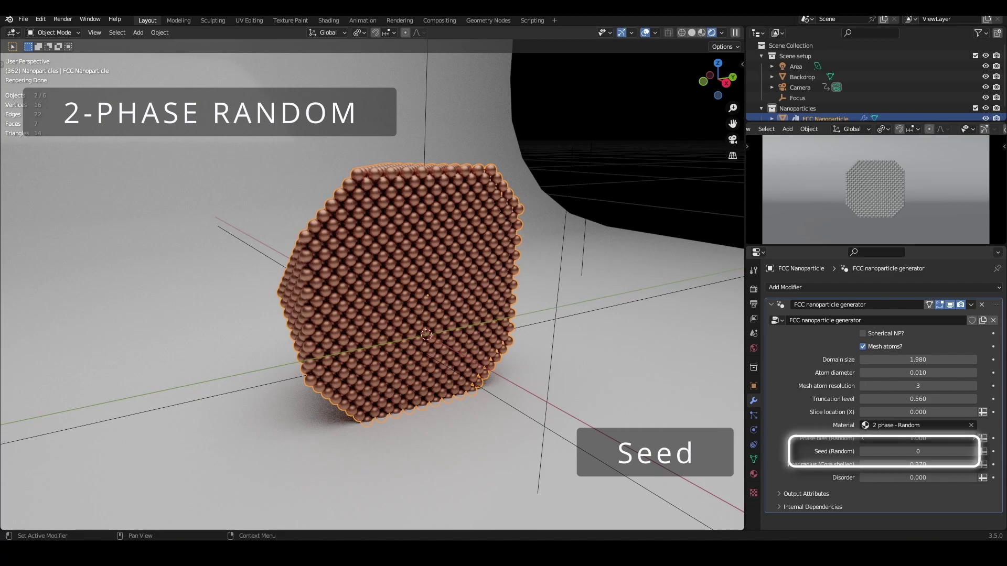
left_click_drag(938, 438, 894, 439)
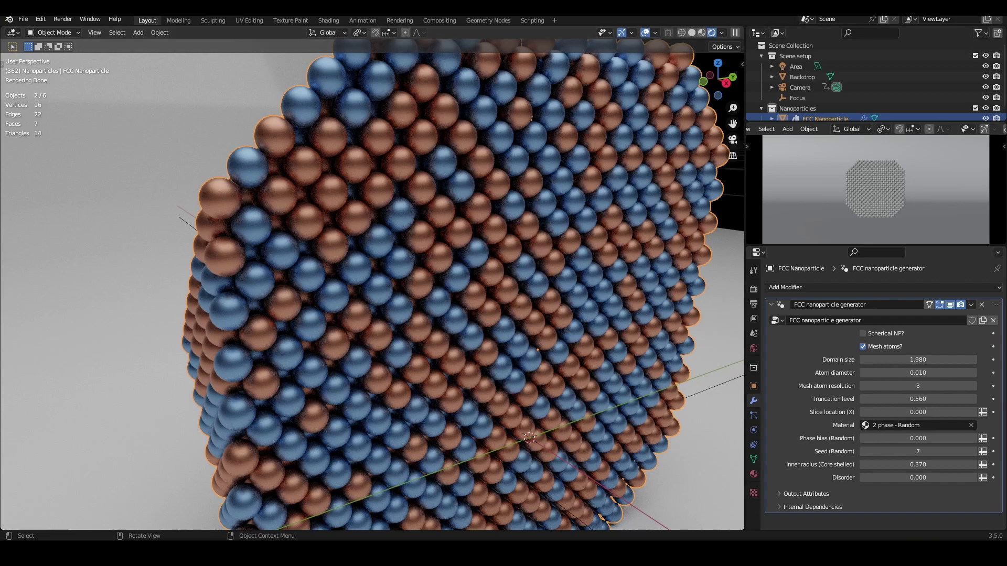
Step: Replace the main 3D viewport with the Shader Editor to show the 2 phase - Random material's nodes
left_click(13, 33)
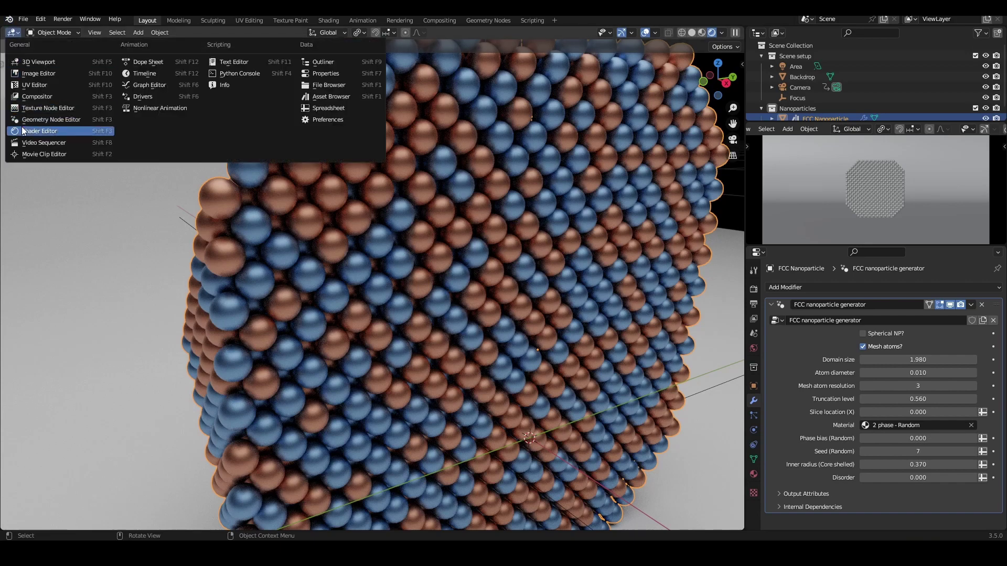
left_click(23, 131)
scroll(476, 270, "up", 2)
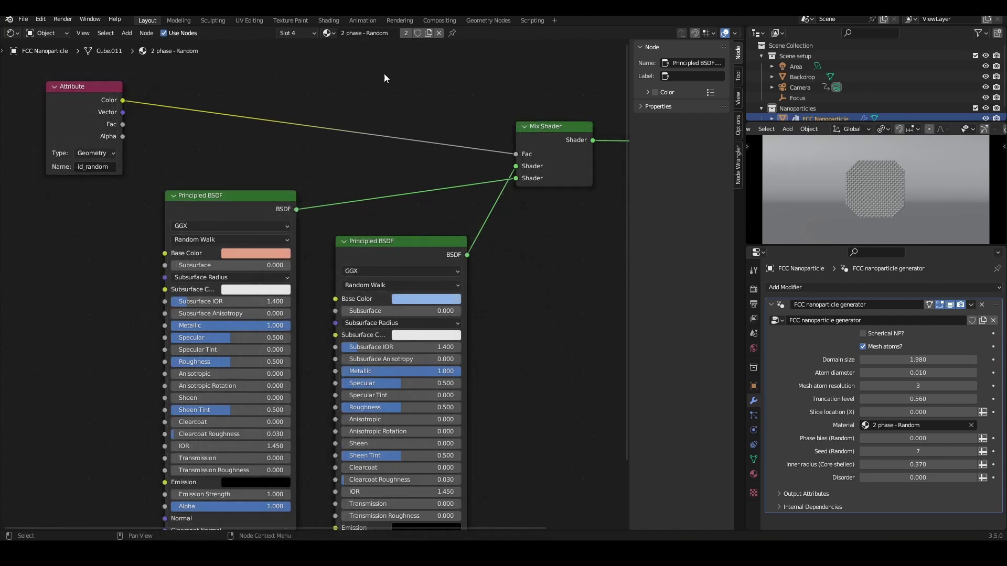
Step: Display the 2 phase - Janus material in the Shader Editor and examine its node tree
left_click(328, 32)
left_click(348, 60)
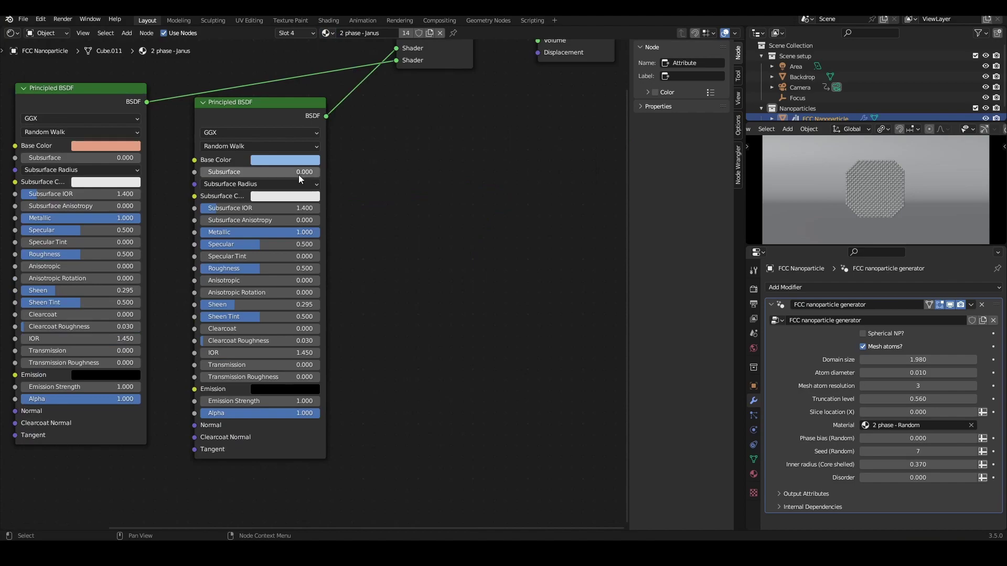
middle_click_drag(298, 175, 417, 263)
scroll(417, 263, "down", 2)
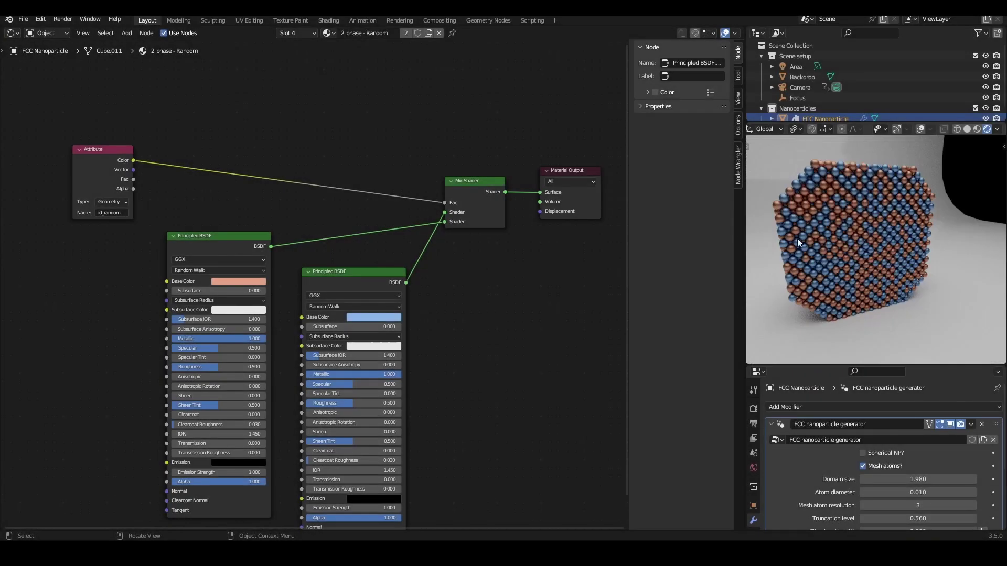
Step: Set Metallic and Roughness to 0 on the orange Principled BSDF of the 2 phase - Random material
middle_click_drag(807, 239, 879, 292)
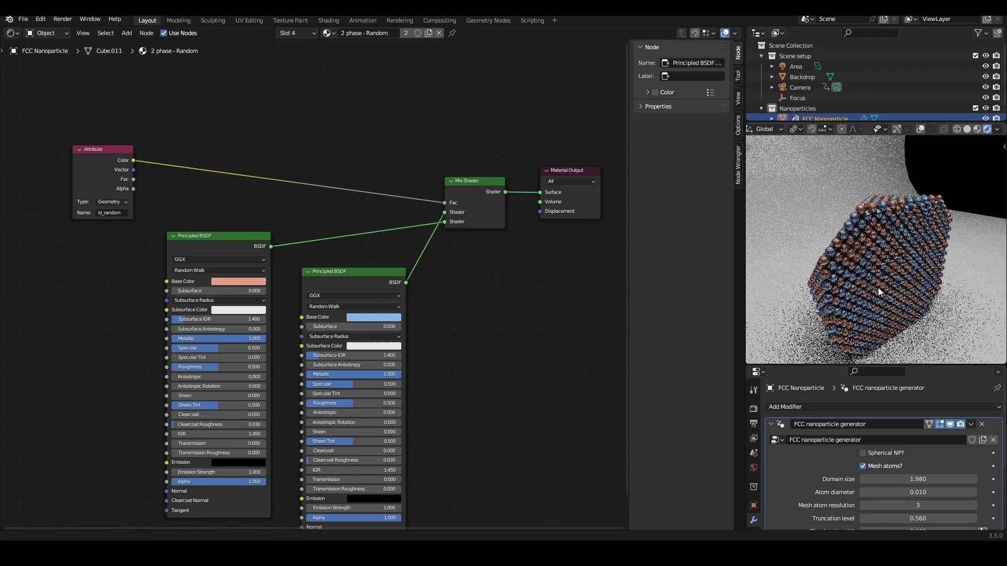
scroll(876, 289, "up", 5)
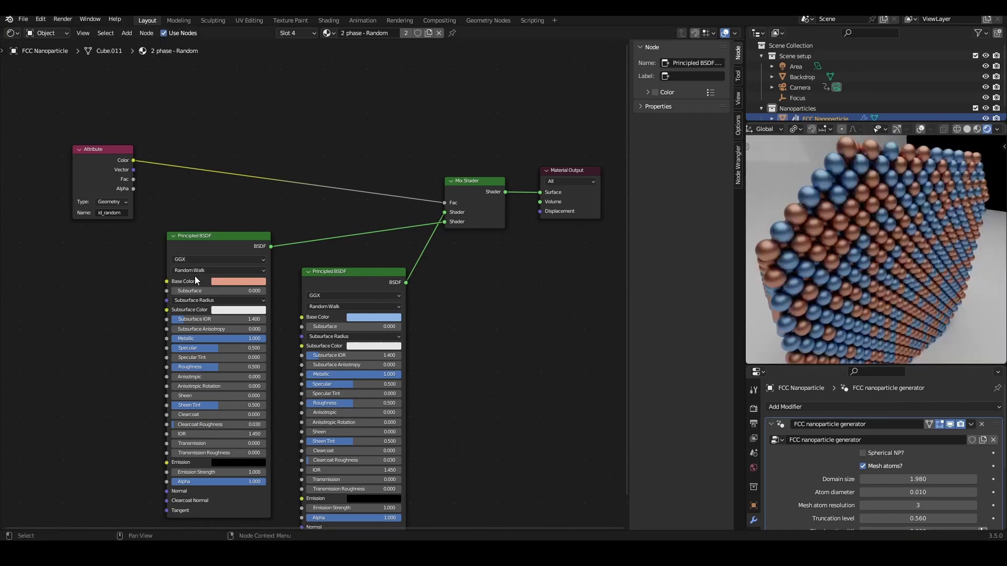
scroll(195, 278, "up", 5)
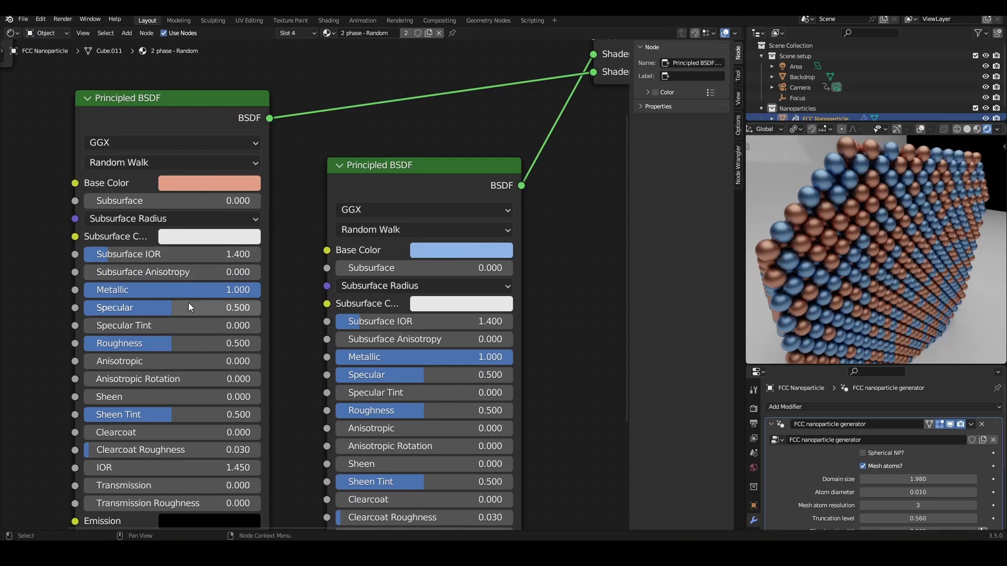
left_click_drag(220, 290, 105, 290)
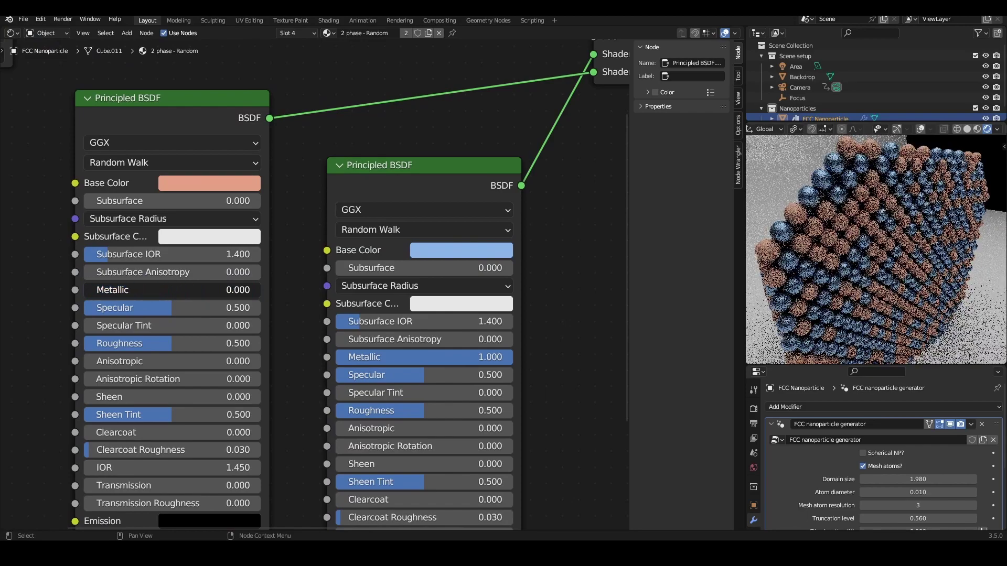
left_click_drag(177, 343, 105, 344)
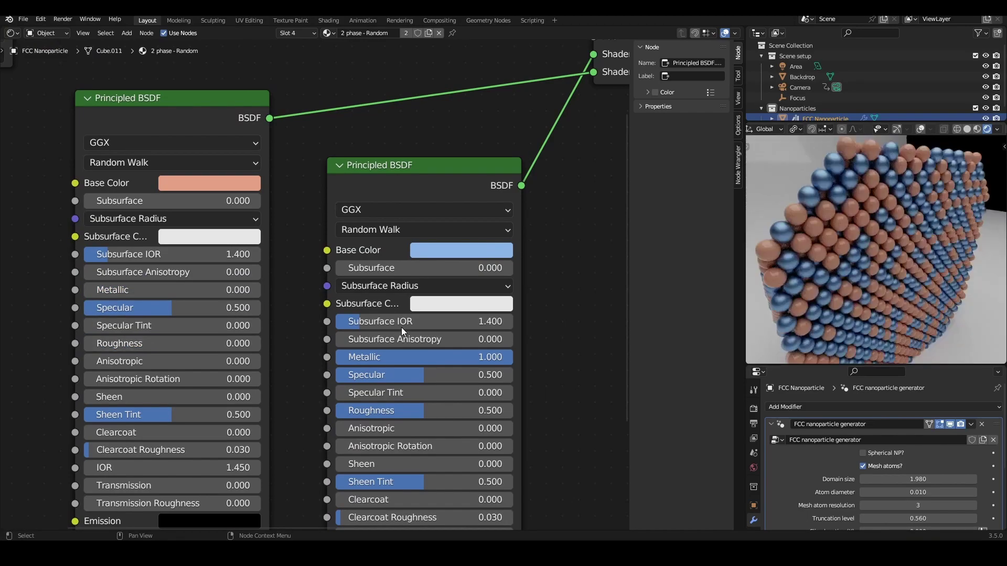
middle_click_drag(885, 196, 886, 249)
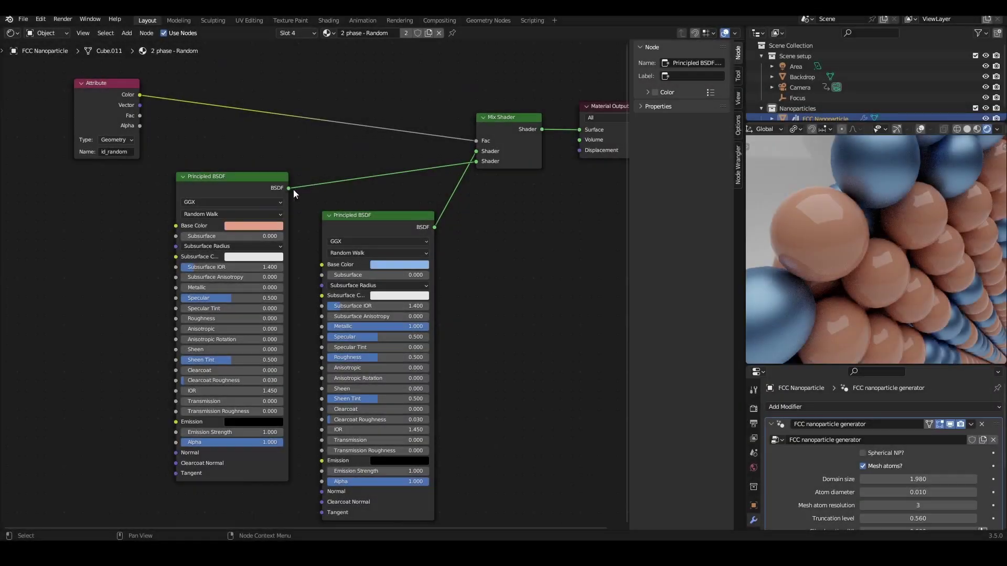
Step: Cut the link from the orange Principled BSDF to the Mix Shader and move the node aside
right_click_drag(339, 193, 336, 195, "ctrl")
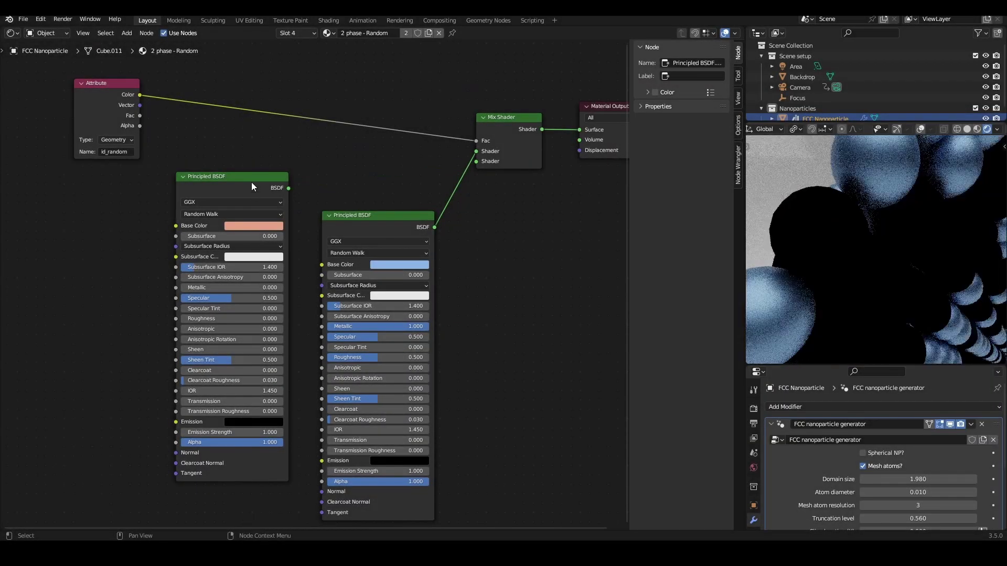
left_click_drag(251, 181, 152, 279)
Step: Add an Emission node, link it to the Mix Shader's free Shader input and open its colour for editing
key("shift+a")
left_click(163, 208)
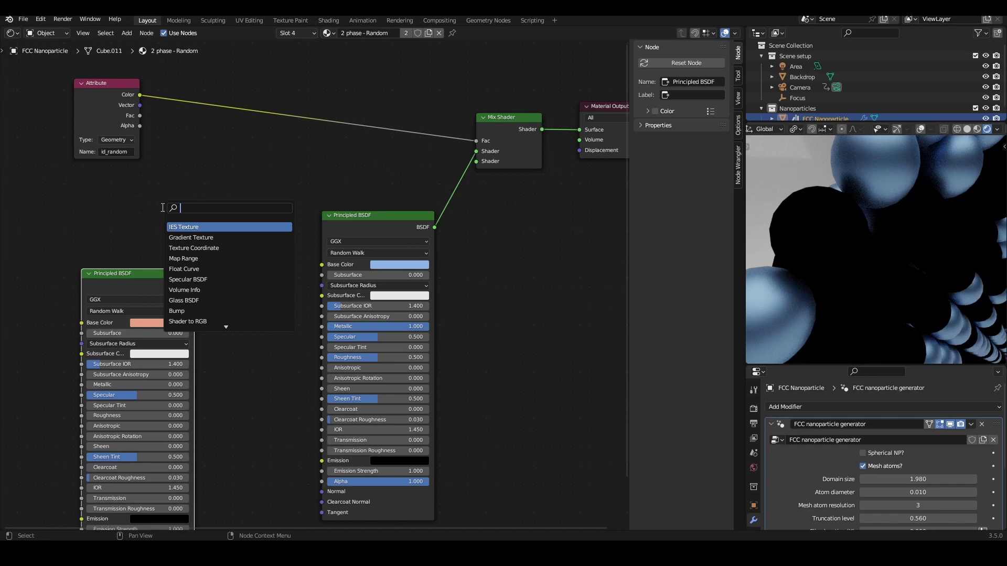
type("emic")
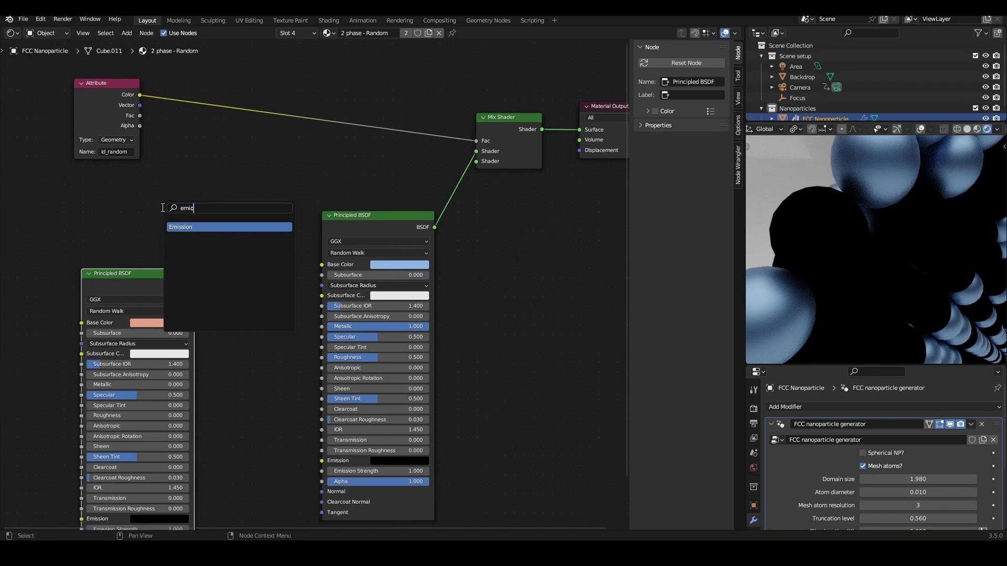
key("Return")
left_click(188, 191)
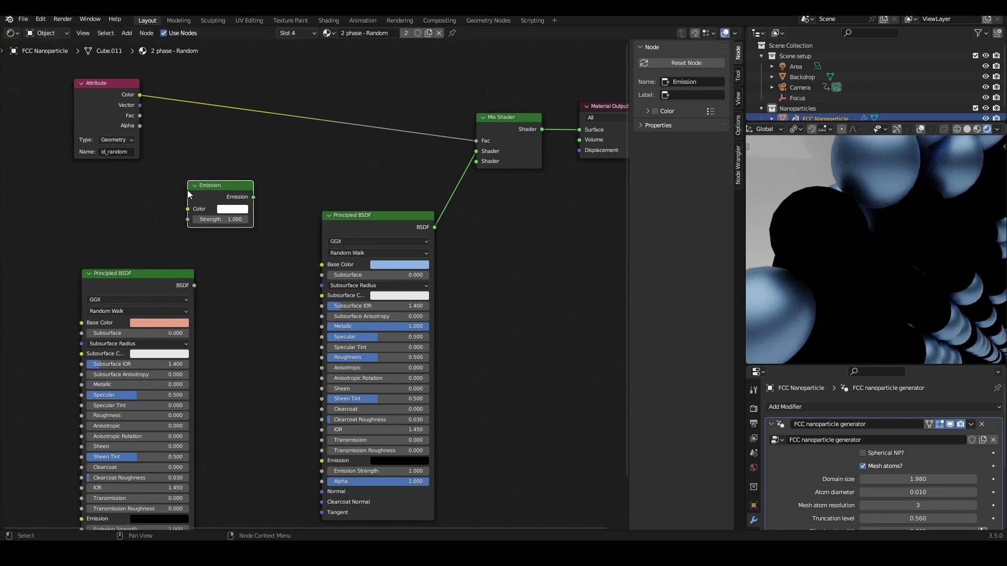
left_click_drag(247, 196, 483, 160)
left_click(237, 212)
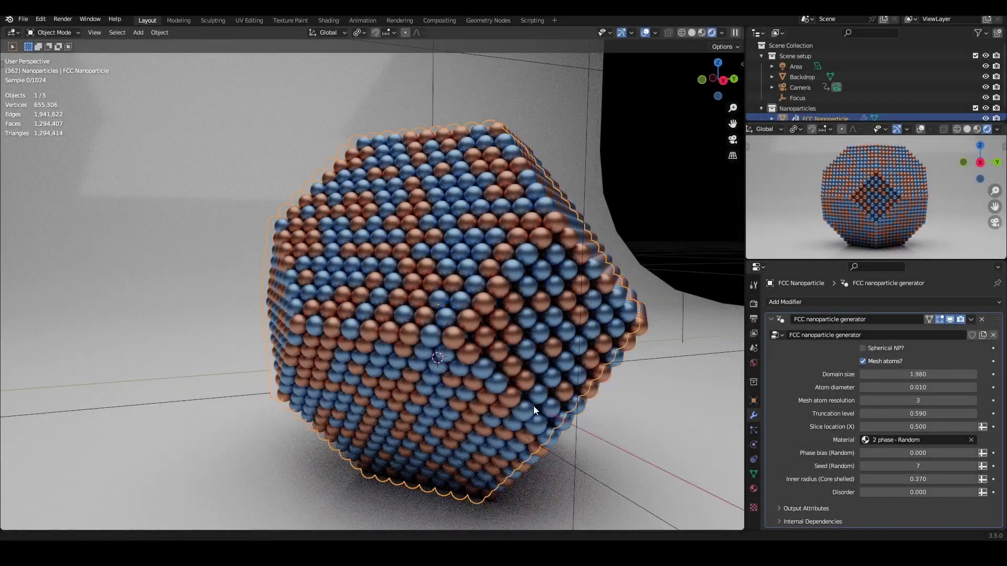
Step: Enable Spherical NP for the nanoparticle and increase its Disorder in the FCC nanoparticle generator
middle_click_drag(533, 409, 492, 394, "shift")
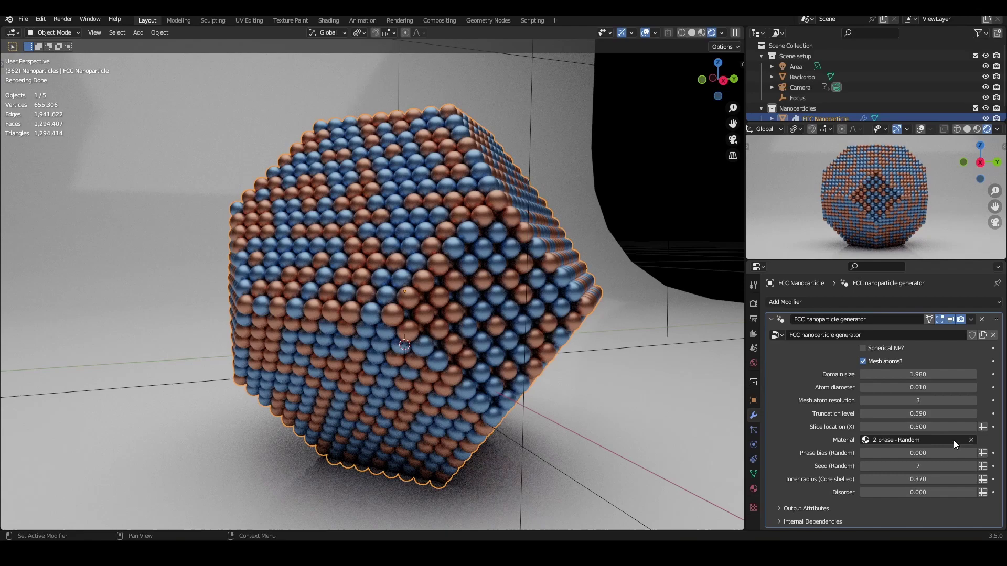
left_click(863, 349)
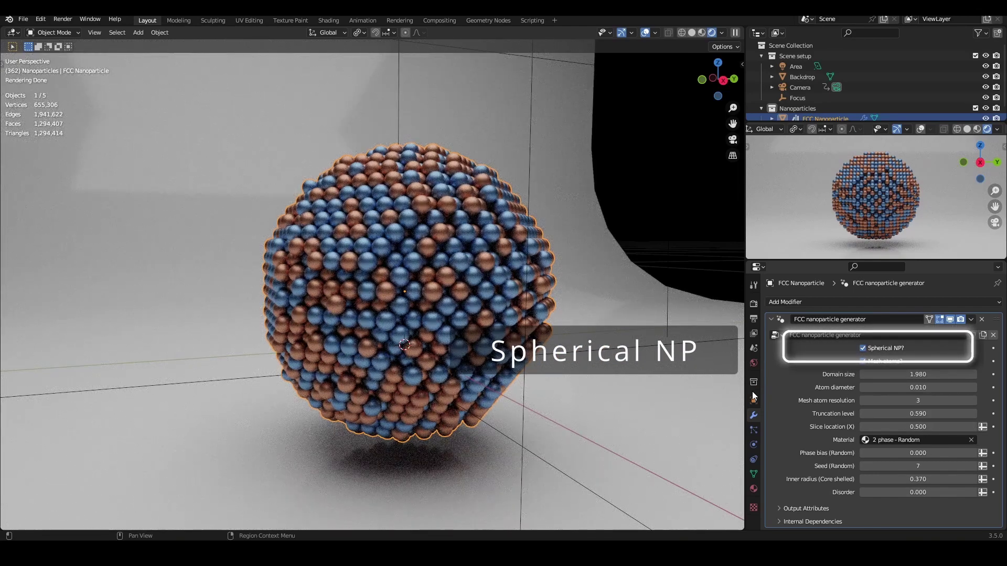
middle_click_drag(426, 261, 439, 277)
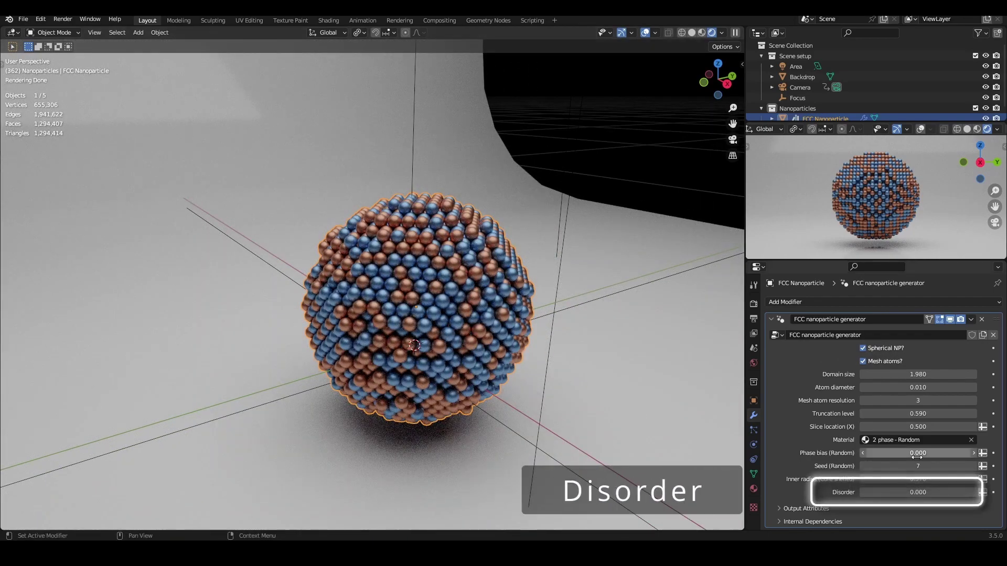
left_click_drag(917, 493, 941, 493)
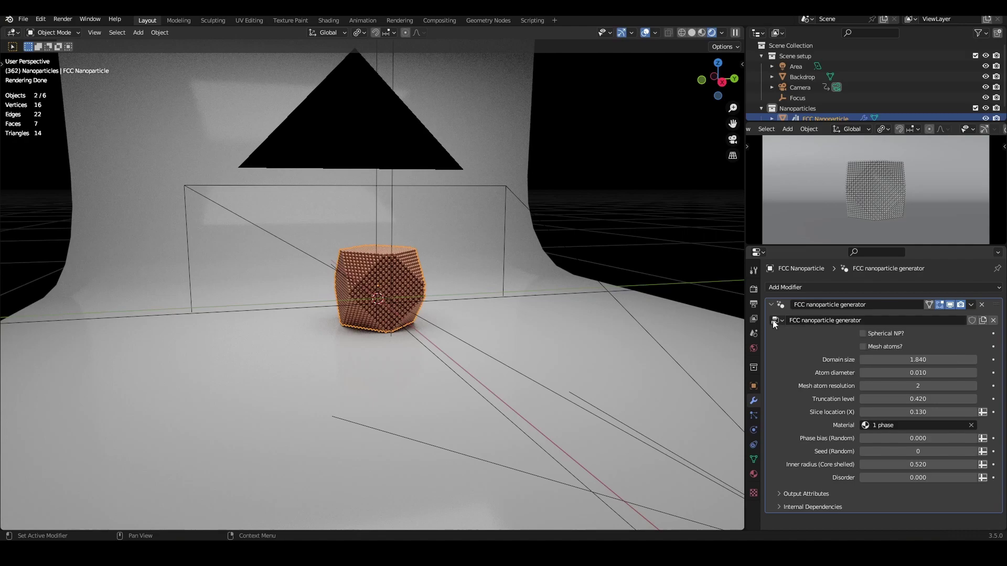
Step: Disable the FCC nanoparticle generator's viewport and render display to inspect the base cube, and re-enable both
left_click(950, 305)
left_click(960, 304)
scroll(327, 278, "up", 6)
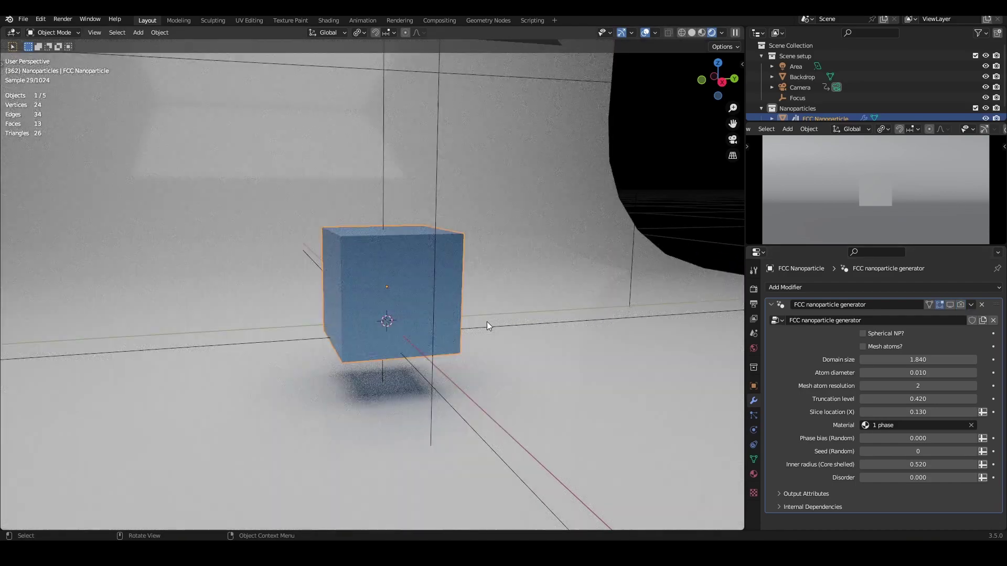
left_click(948, 304)
left_click(961, 305)
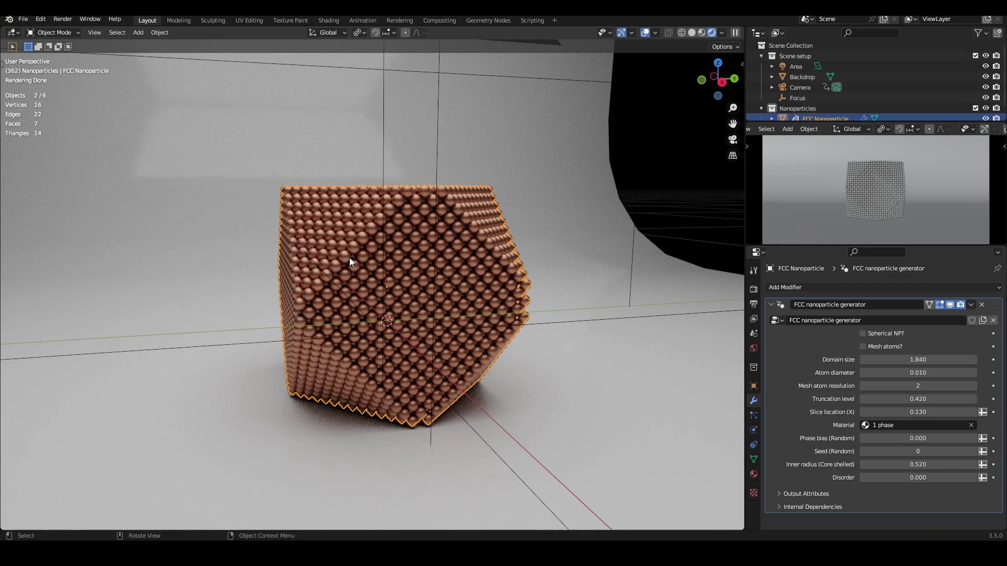